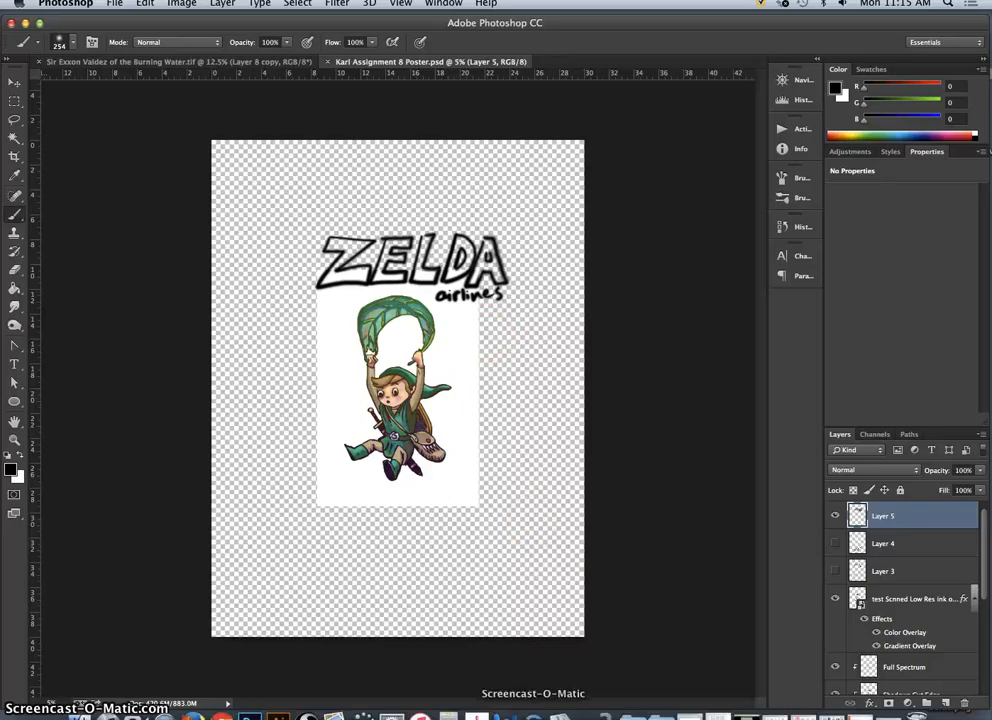
Clear the Photoshop document window and the Assignment 7 Finder window off the desktop, and start Illustrator
{"action": "mouse_move", "coordinate": [505, 713]}
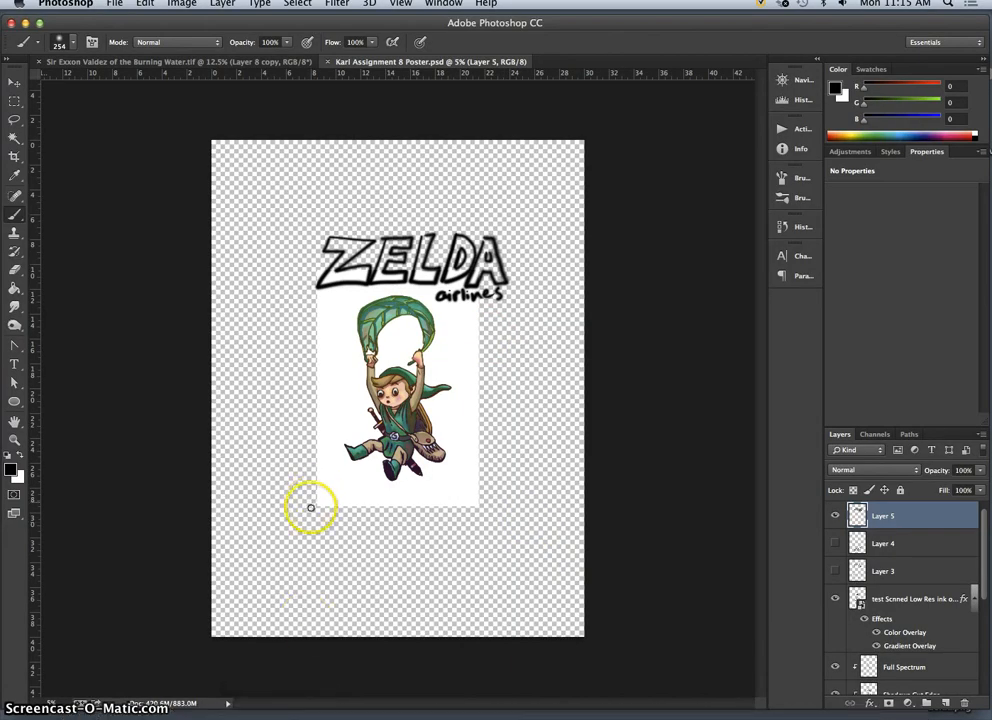
{"action": "left_click_drag", "start_coordinate": [110, 23], "coordinate": [160, 21]}
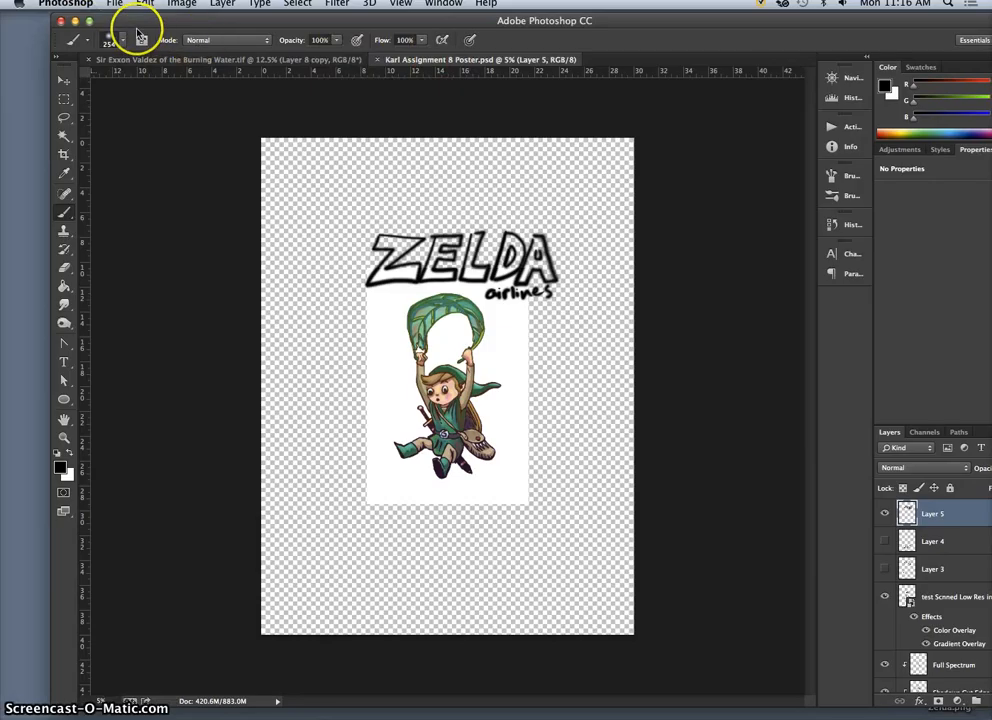
{"action": "left_click", "coordinate": [61, 22]}
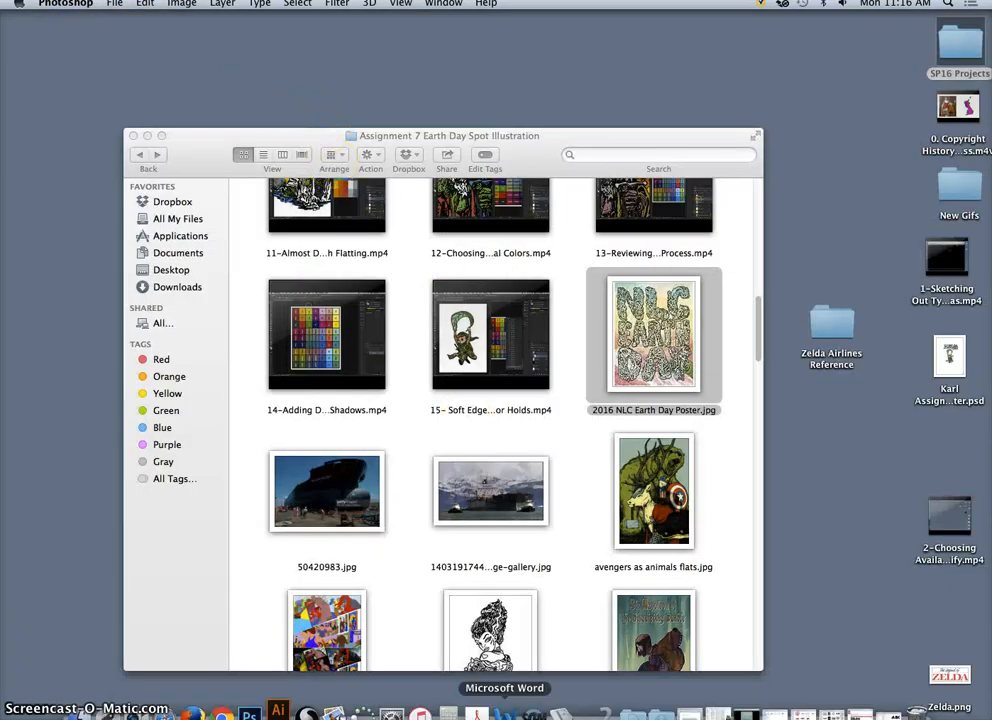
{"action": "right_click", "coordinate": [250, 712]}
{"action": "left_click", "coordinate": [250, 680]}
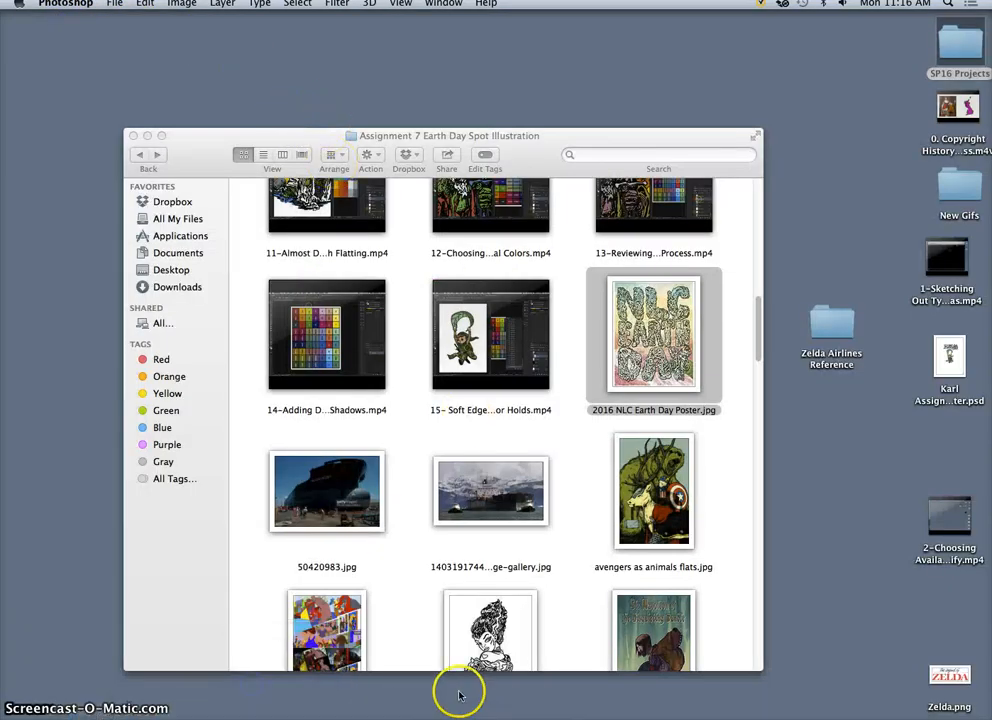
{"action": "left_click", "coordinate": [133, 135]}
{"action": "left_click", "coordinate": [278, 713]}
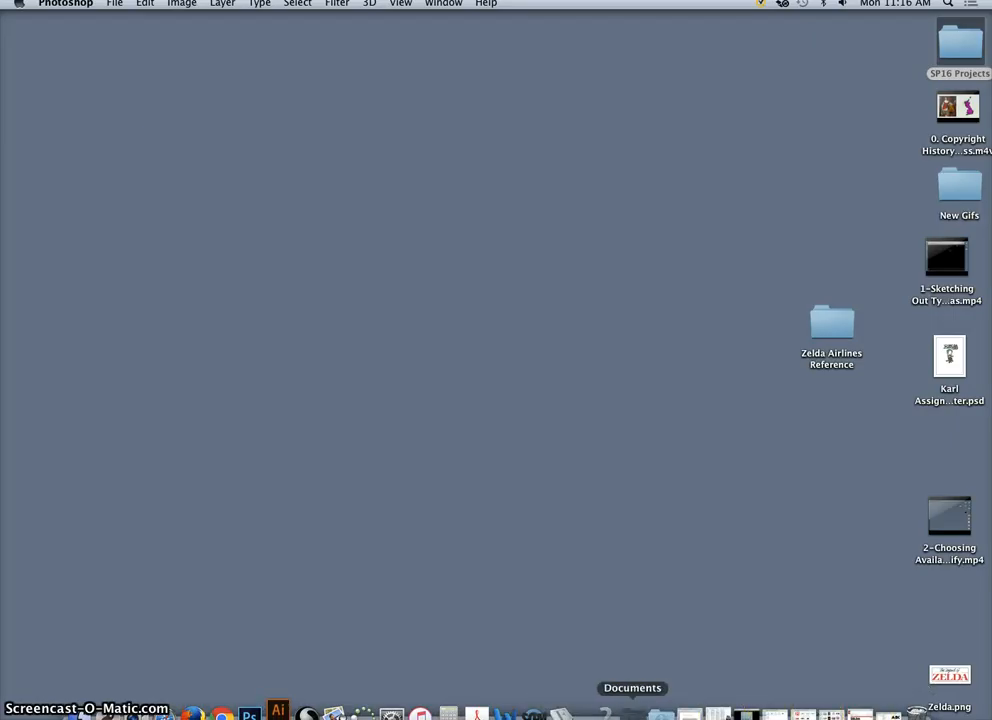
Open the Assignment 8 Earth Day Logo Type/ Poster Design folder and move the Zelda Airlines Reference folder into it, adding Zelda.png to that reference folder
{"action": "left_click", "coordinate": [632, 713]}
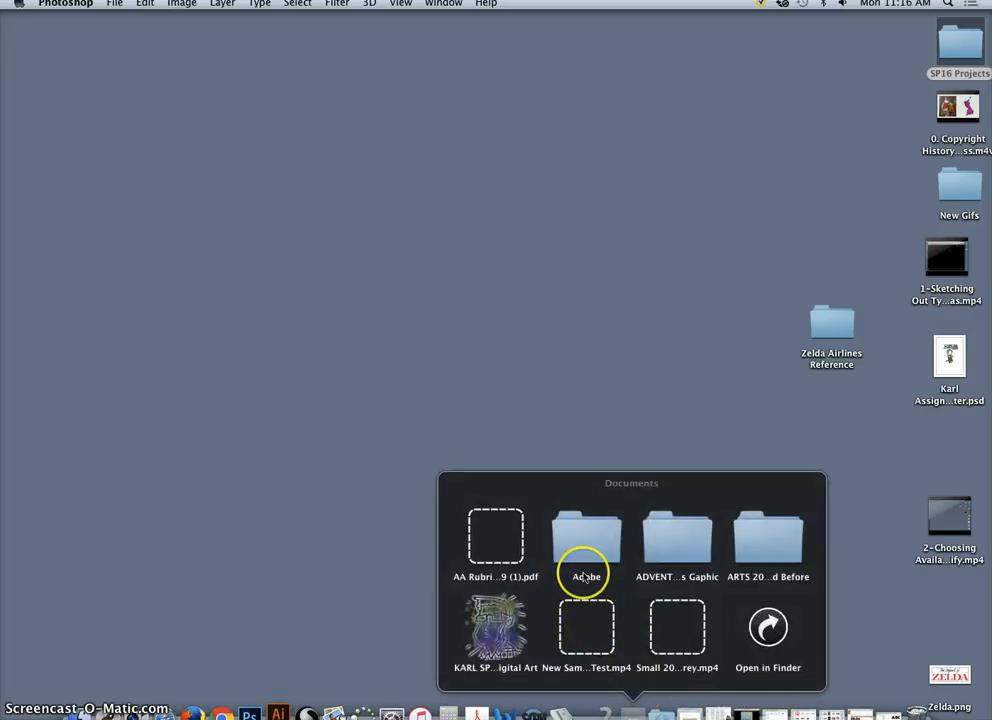
{"action": "left_click", "coordinate": [511, 625]}
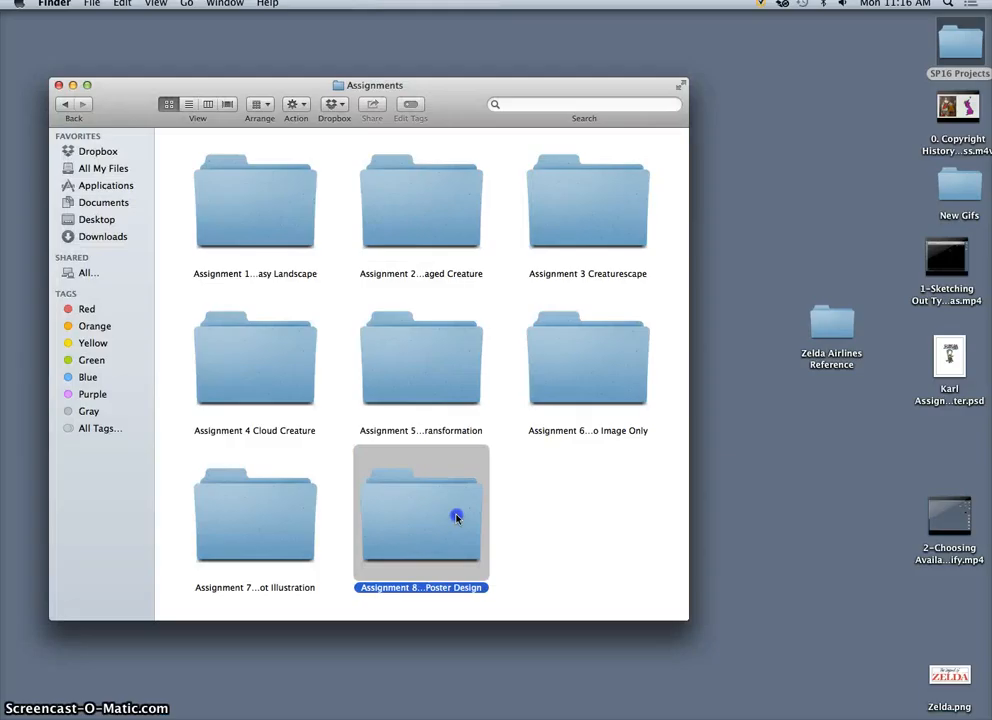
{"action": "double_click", "coordinate": [456, 516]}
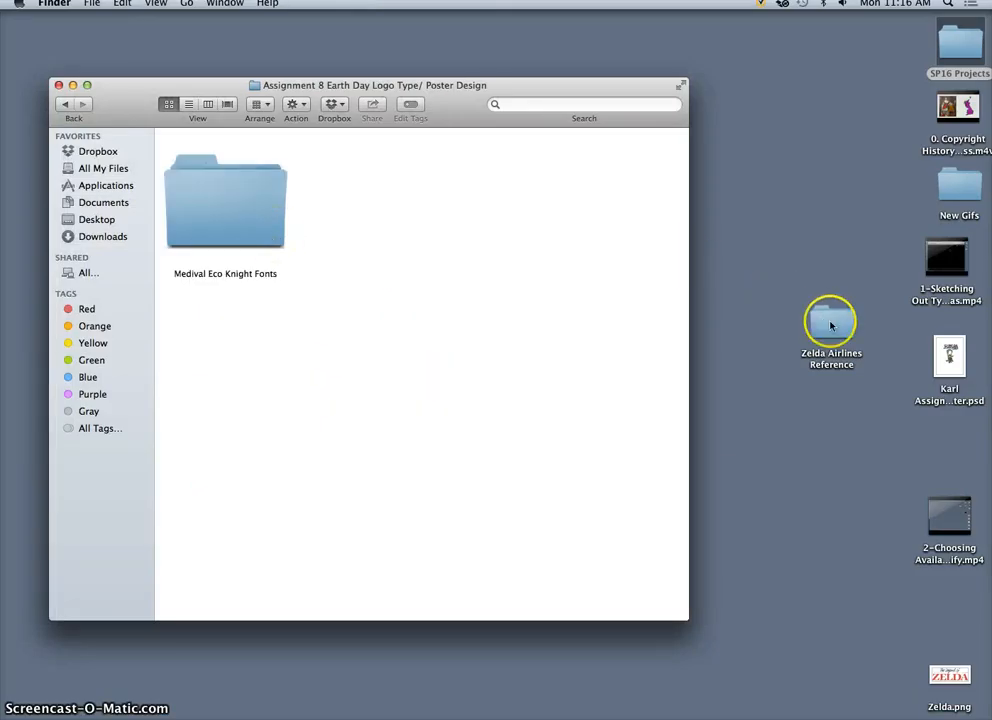
{"action": "left_click_drag", "start_coordinate": [826, 321], "coordinate": [370, 203]}
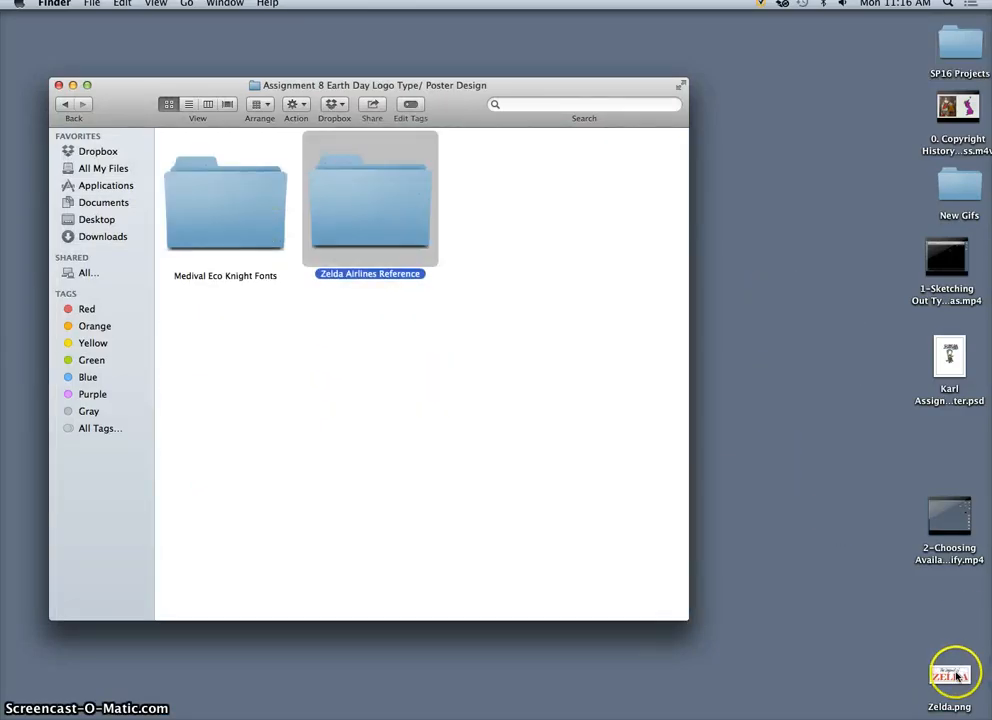
{"action": "left_click_drag", "start_coordinate": [949, 675], "coordinate": [378, 224]}
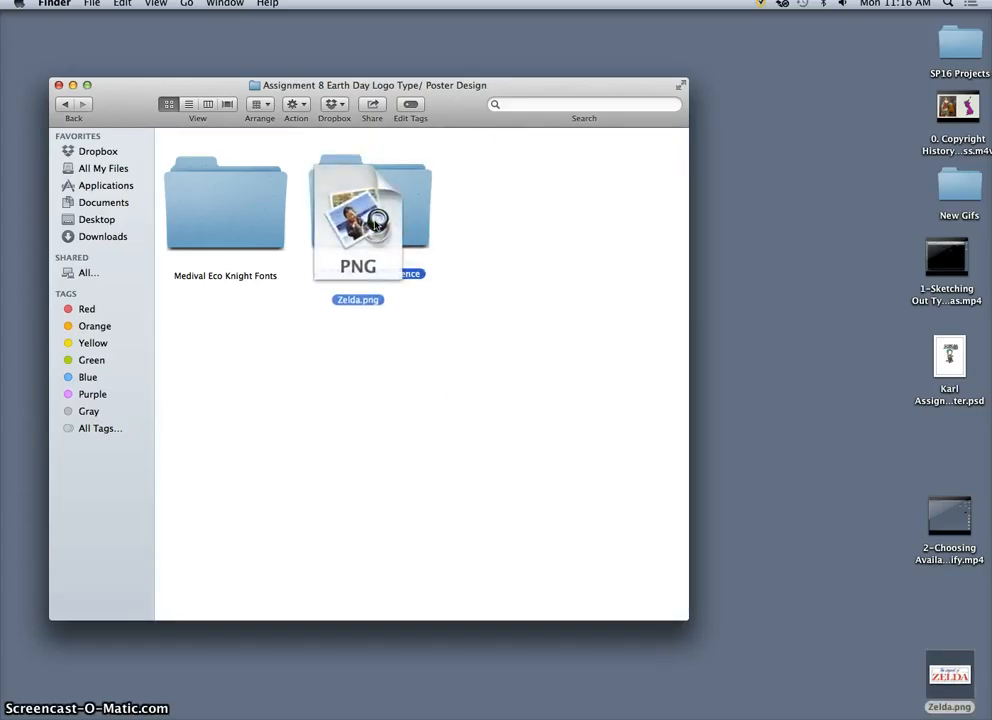
Open spiritw.jpg from the Zelda Airlines Reference folder in Preview and shrink its window to a small reference view
{"action": "double_click", "coordinate": [377, 224]}
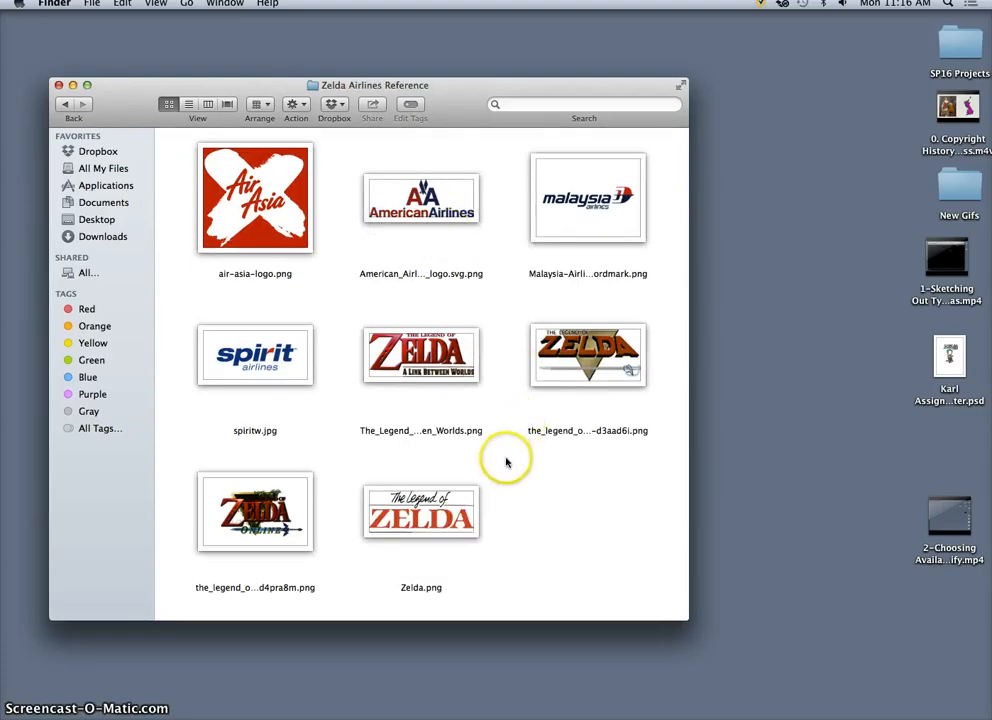
{"action": "right_click", "coordinate": [271, 362]}
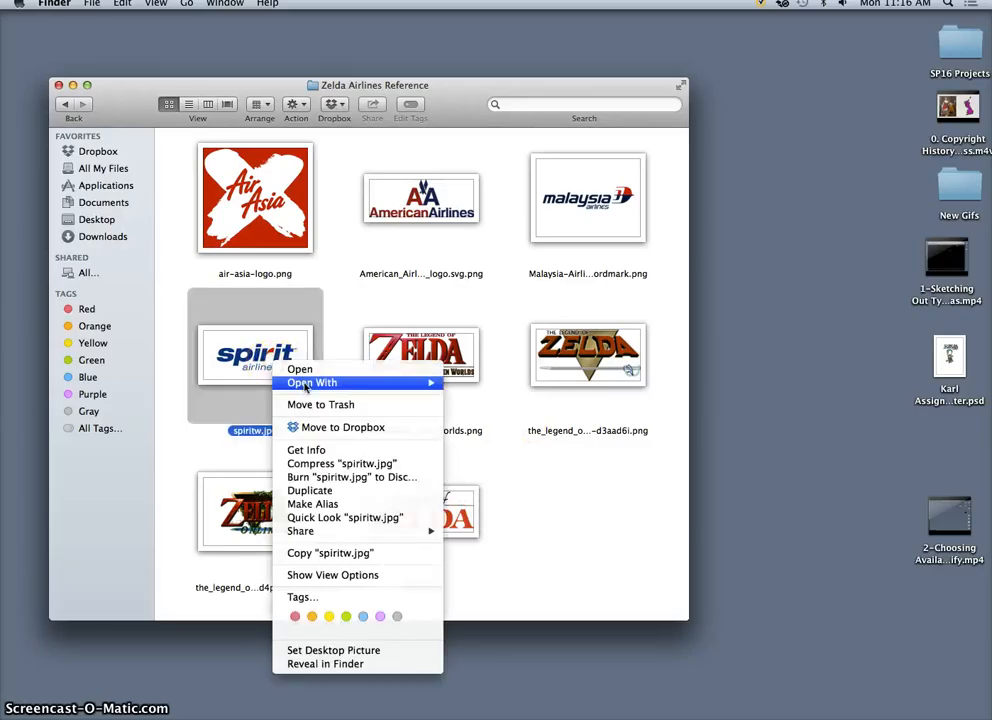
{"action": "left_click", "coordinate": [390, 385]}
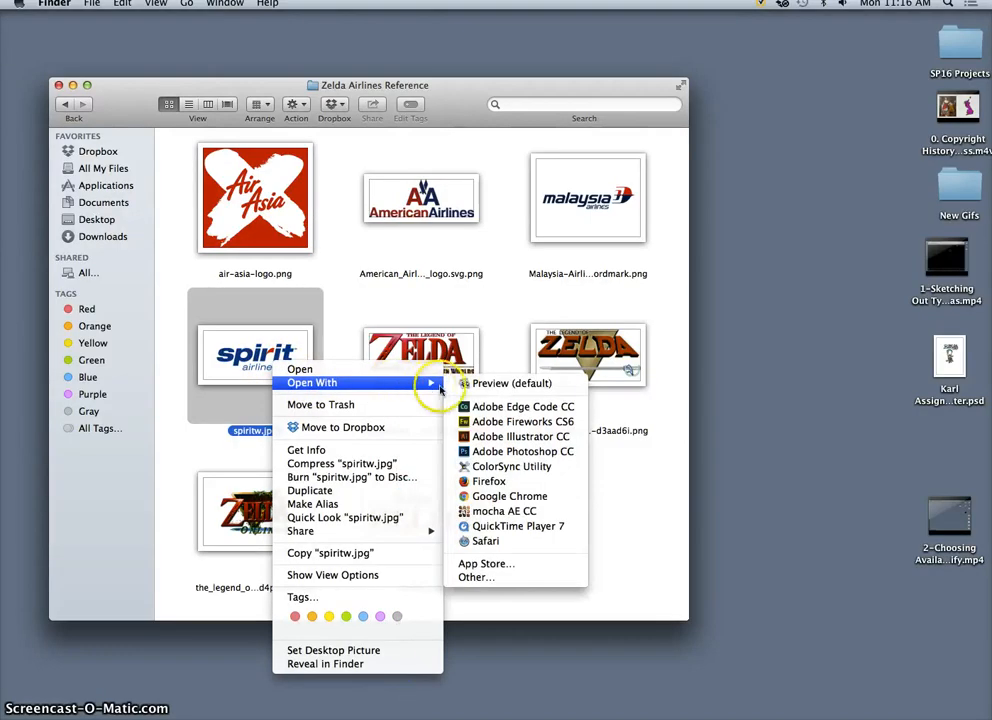
{"action": "left_click", "coordinate": [475, 386]}
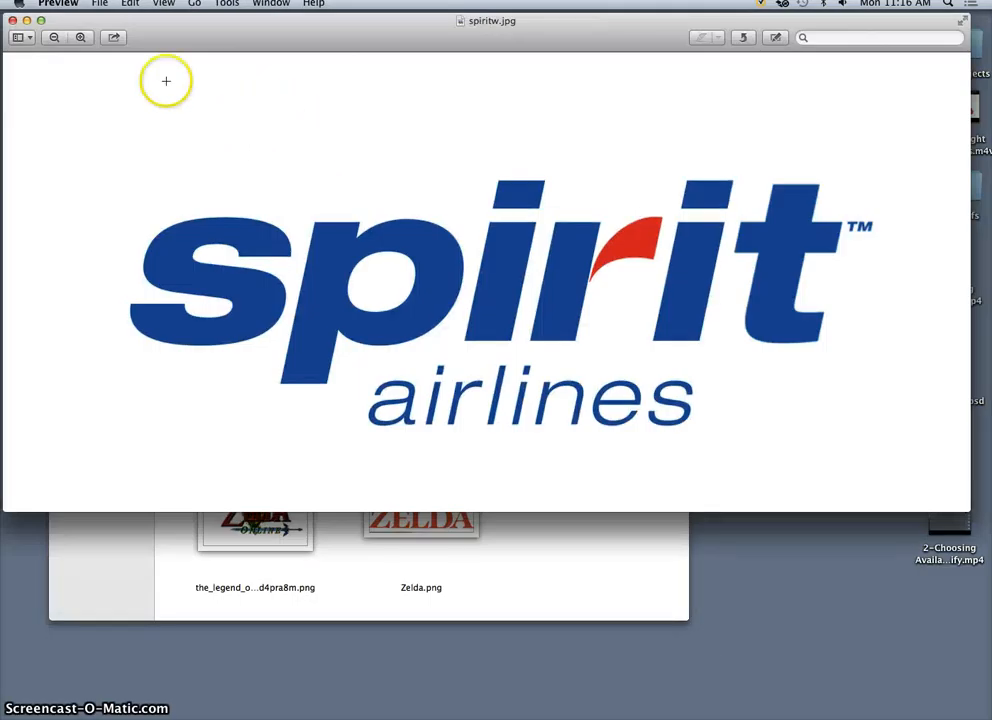
{"action": "left_click_drag", "start_coordinate": [961, 506], "coordinate": [313, 233]}
Move the Finder window clear of the logo image, return it to the Assignment 8 folder and minimize it
{"action": "left_click_drag", "start_coordinate": [430, 86], "coordinate": [664, 135]}
{"action": "left_click", "coordinate": [299, 153]}
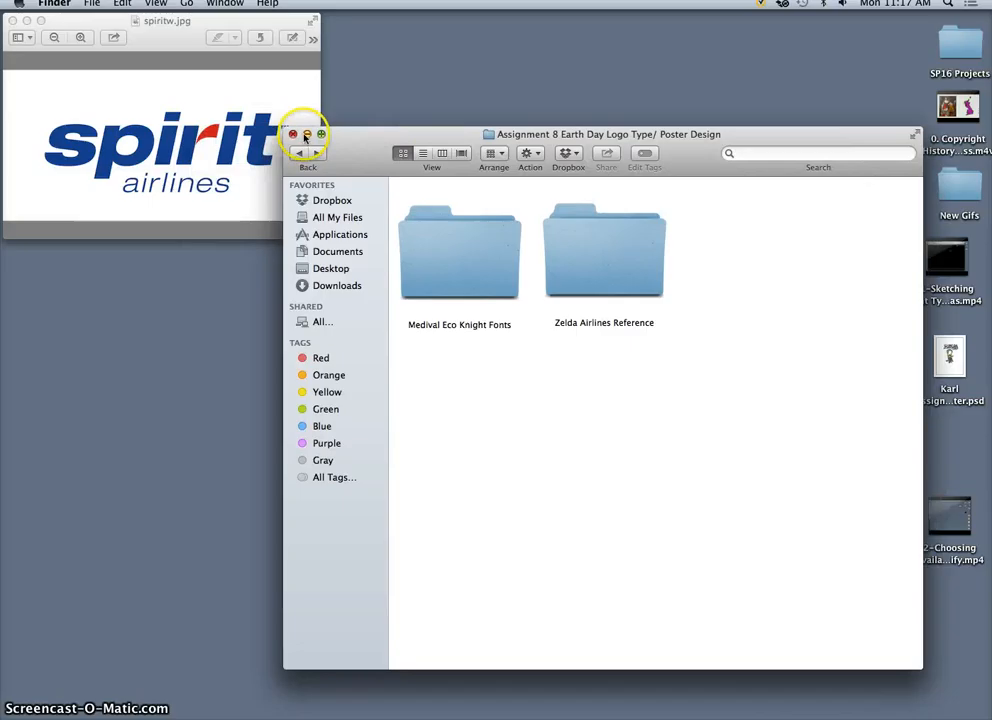
{"action": "left_click", "coordinate": [307, 136]}
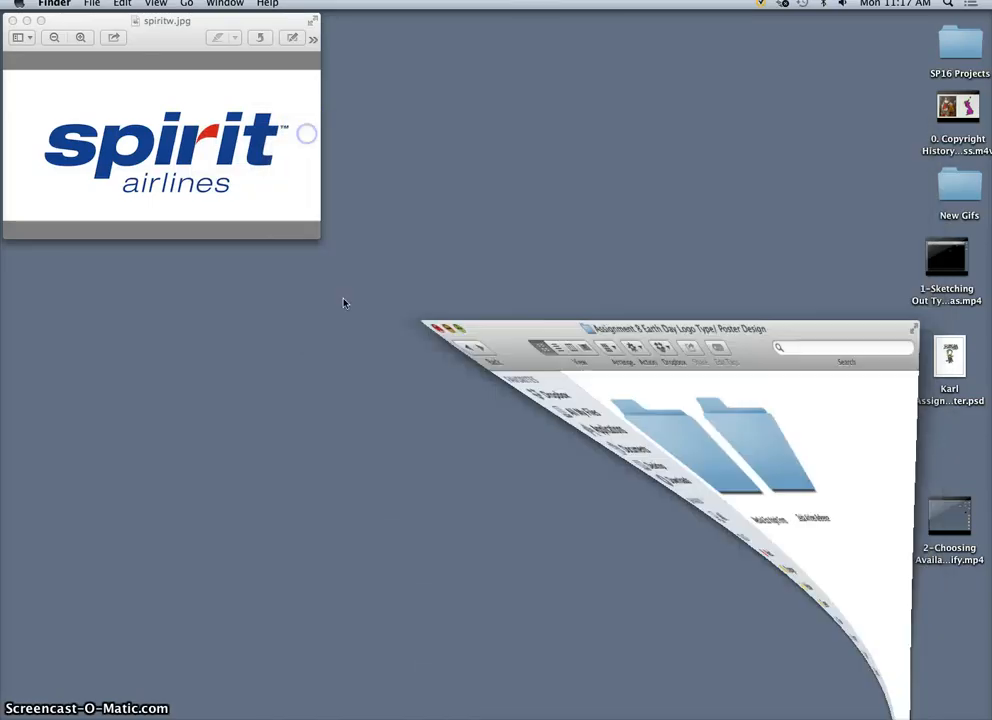
Switch to Illustrator and create a new CMYK document named with the author's first name and "Assign 8 Font Options"
{"action": "mouse_move", "coordinate": [403, 705]}
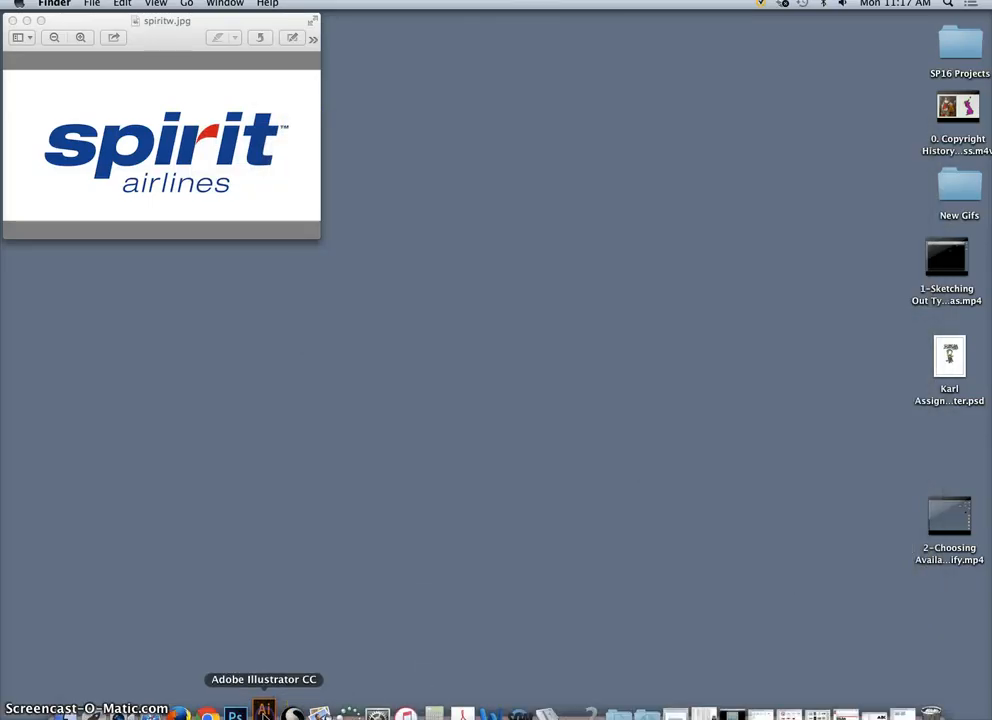
{"action": "right_click", "coordinate": [264, 711]}
{"action": "left_click", "coordinate": [303, 646]}
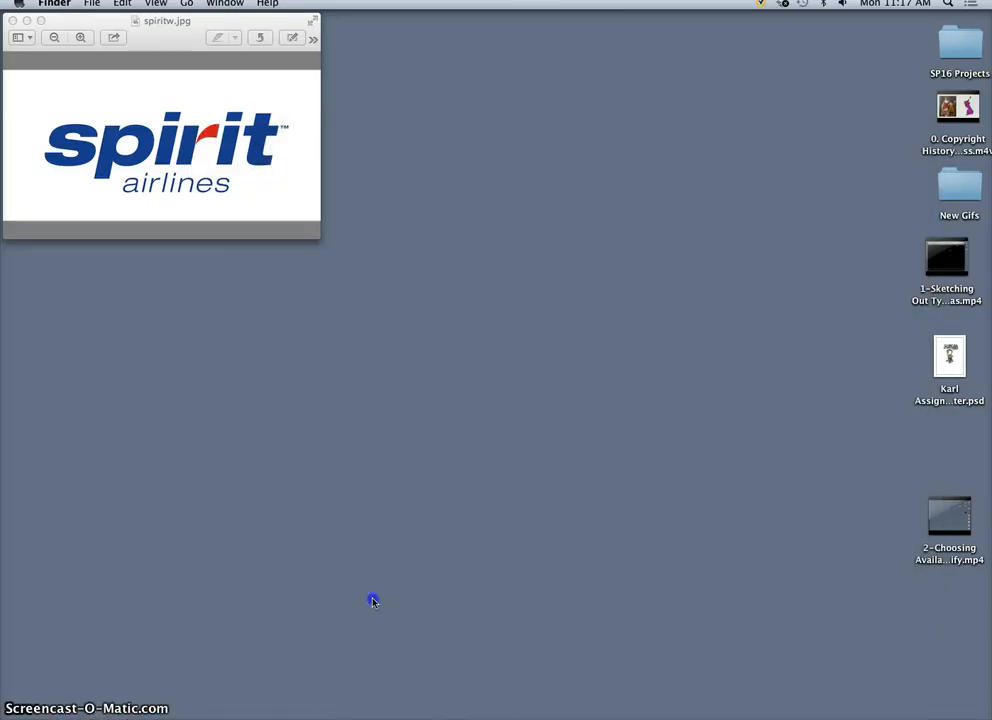
{"action": "left_click", "coordinate": [64, 4]}
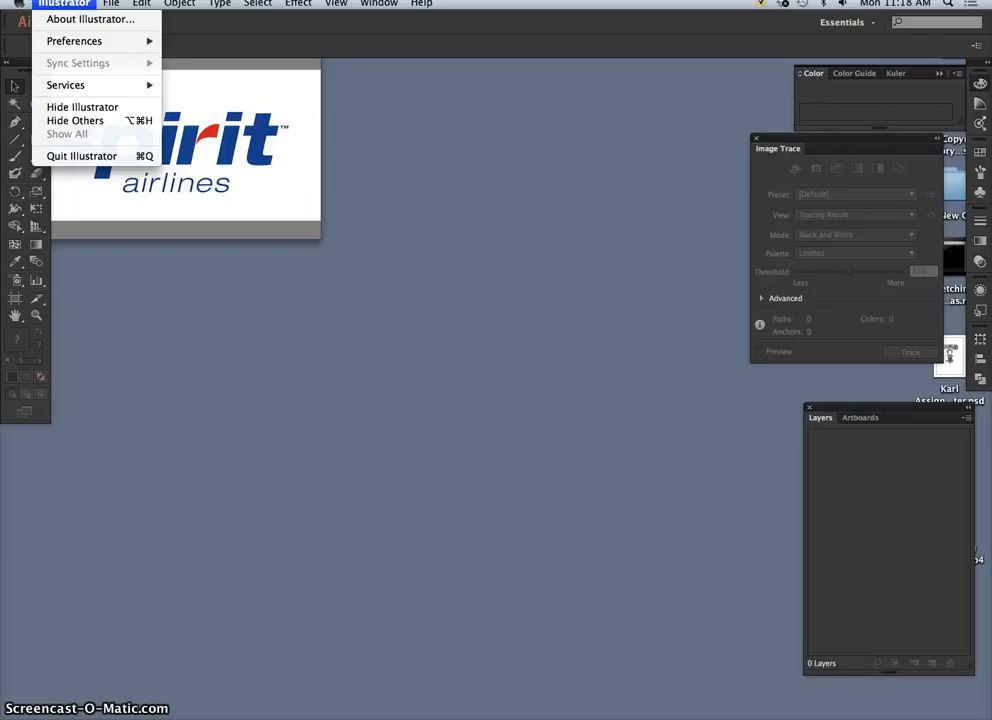
{"action": "left_click", "coordinate": [113, 4]}
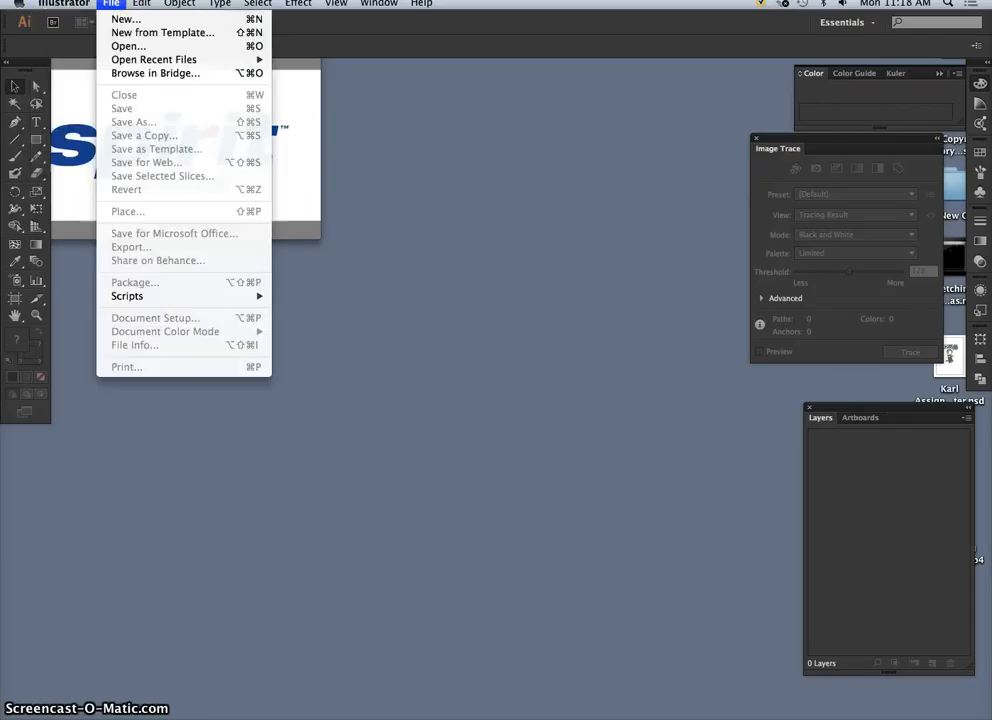
{"action": "left_click", "coordinate": [112, 19]}
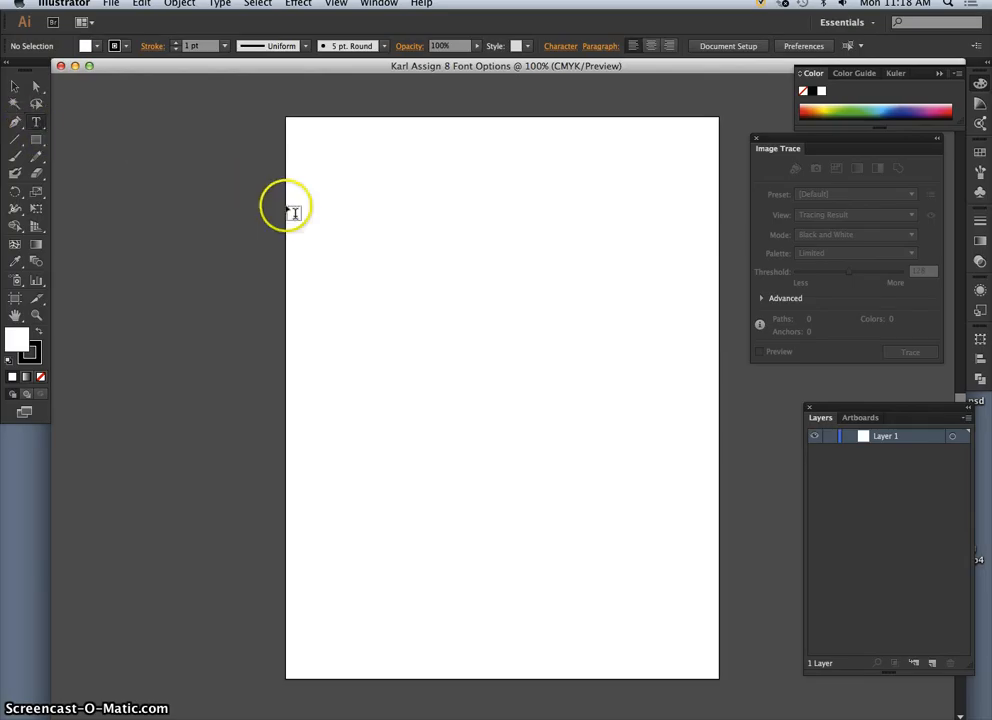
Add the word ZELDA near the top of the artboard in 72 pt NotMaryKate
{"action": "left_click", "coordinate": [388, 236]}
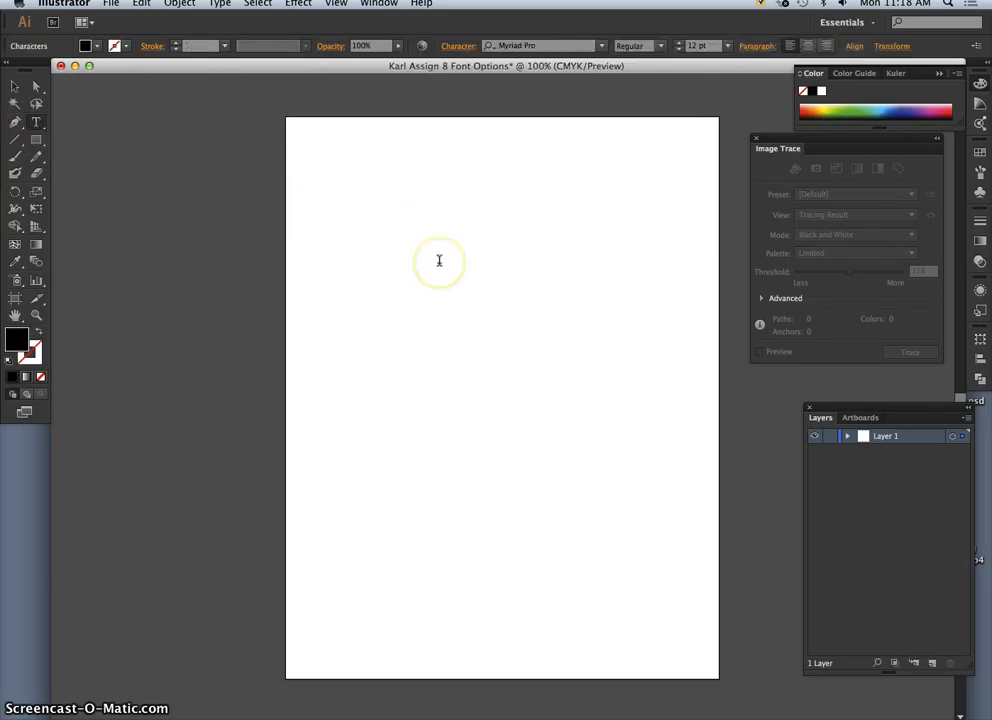
{"action": "key", "text": "F11"}
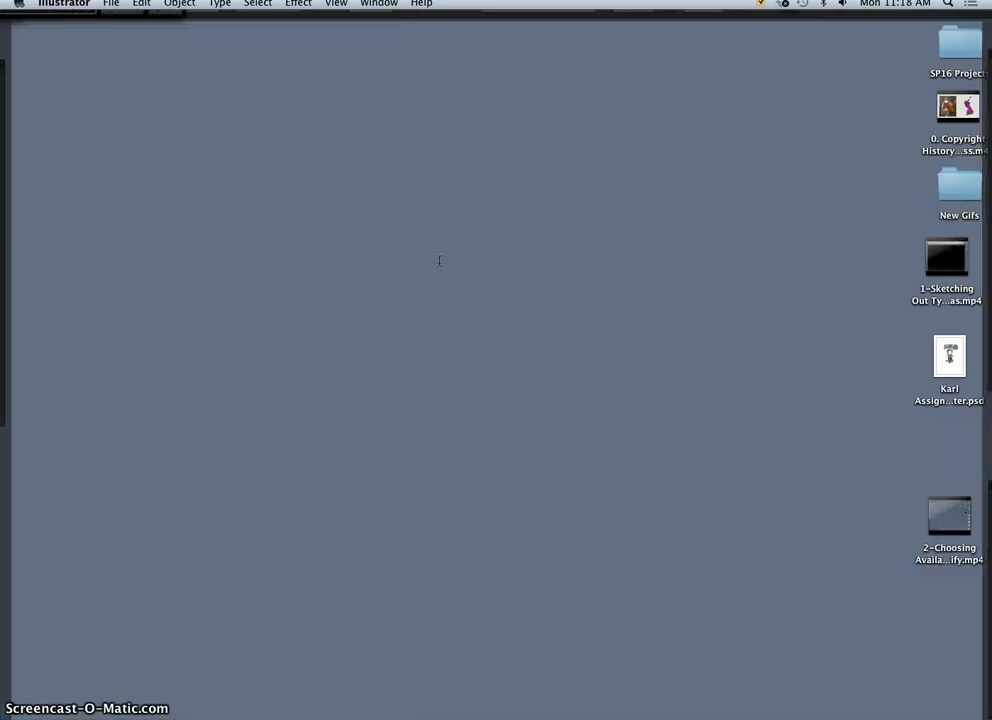
{"action": "key", "text": "F11"}
{"action": "left_click", "coordinate": [571, 456]}
{"action": "type", "text": "ZE"}
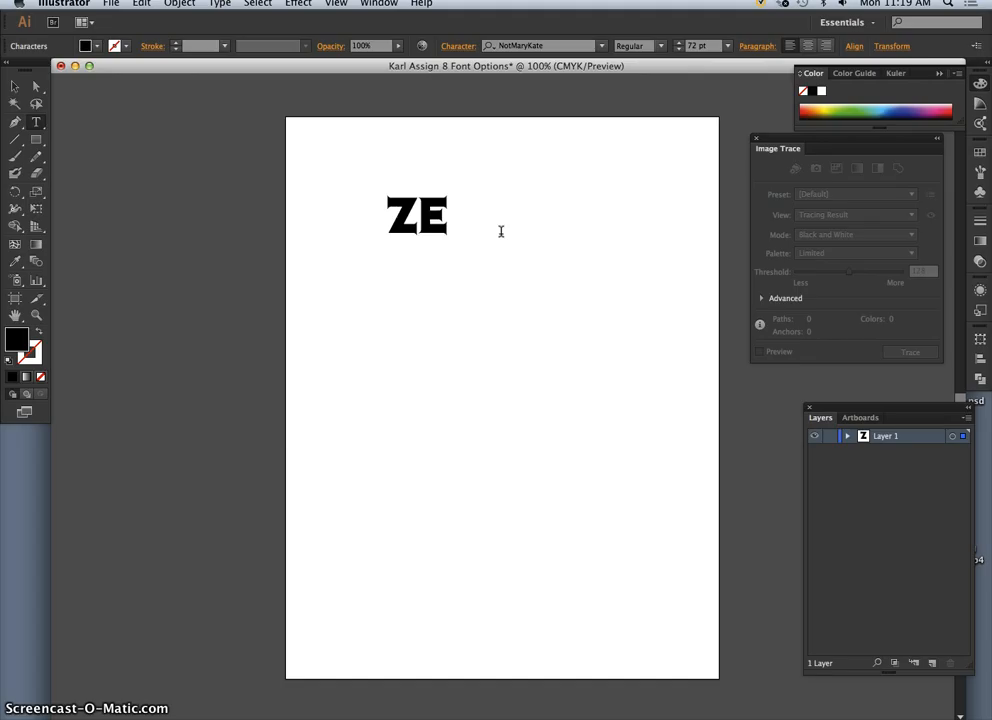
{"action": "type", "text": "LDA"}
Insert spaces between the letters of ZELDA and set the spaces before the D to 6 pt for tighter letter spacing
{"action": "left_click", "coordinate": [546, 208]}
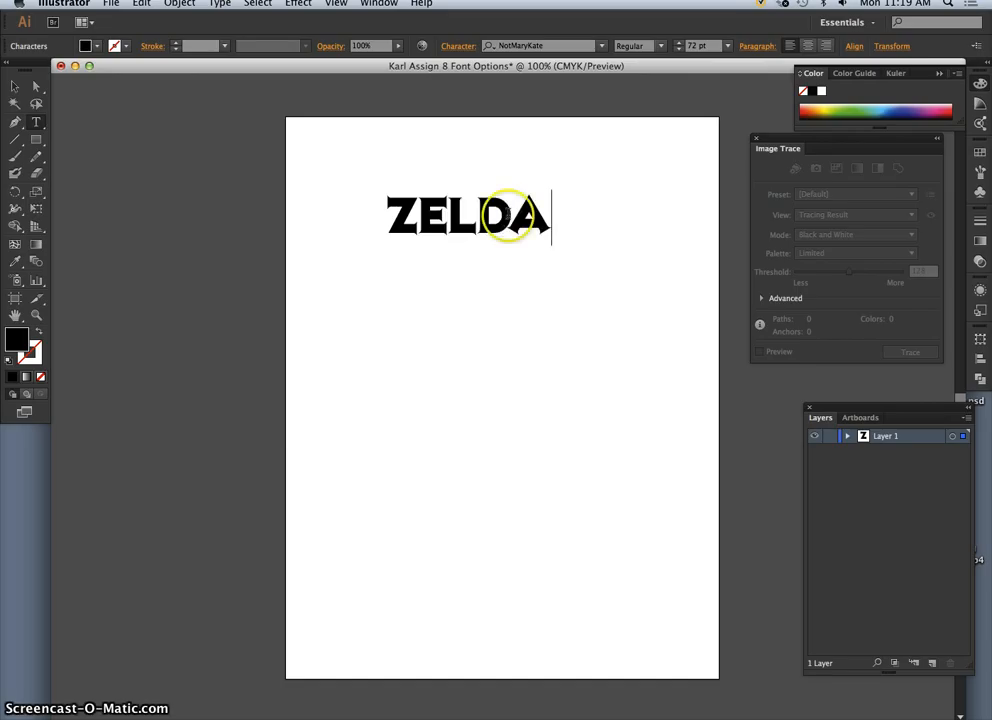
{"action": "left_click_drag", "start_coordinate": [546, 208], "coordinate": [390, 215]}
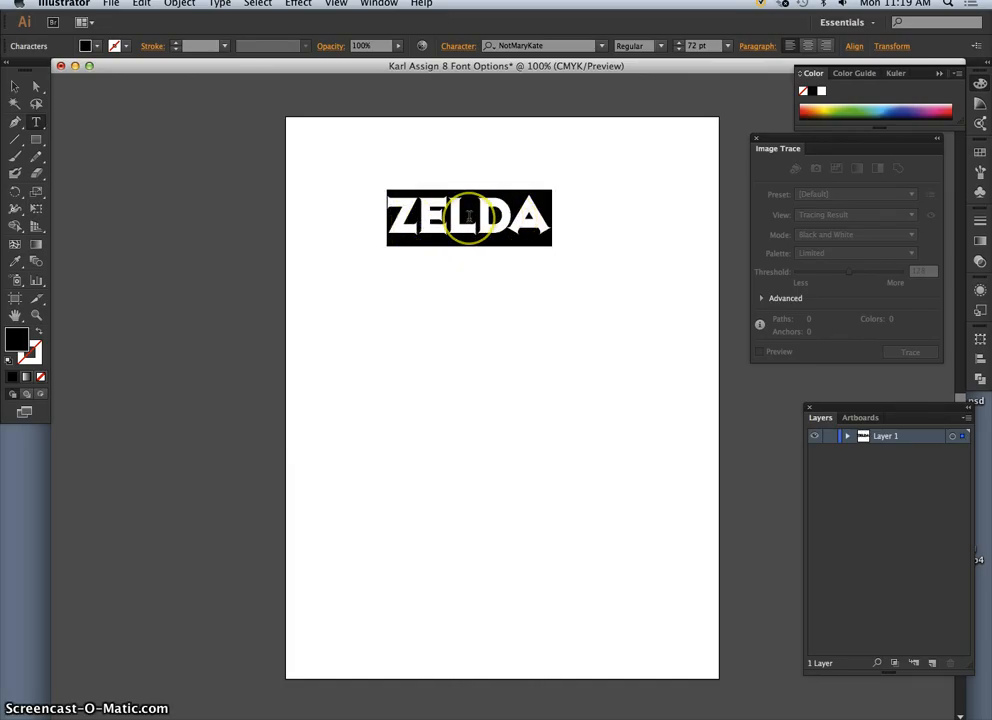
{"action": "left_click", "coordinate": [727, 46]}
{"action": "left_click", "coordinate": [731, 79]}
{"action": "left_click_drag", "start_coordinate": [491, 228], "coordinate": [480, 229]}
{"action": "left_click", "coordinate": [727, 46]}
{"action": "left_click", "coordinate": [731, 80]}
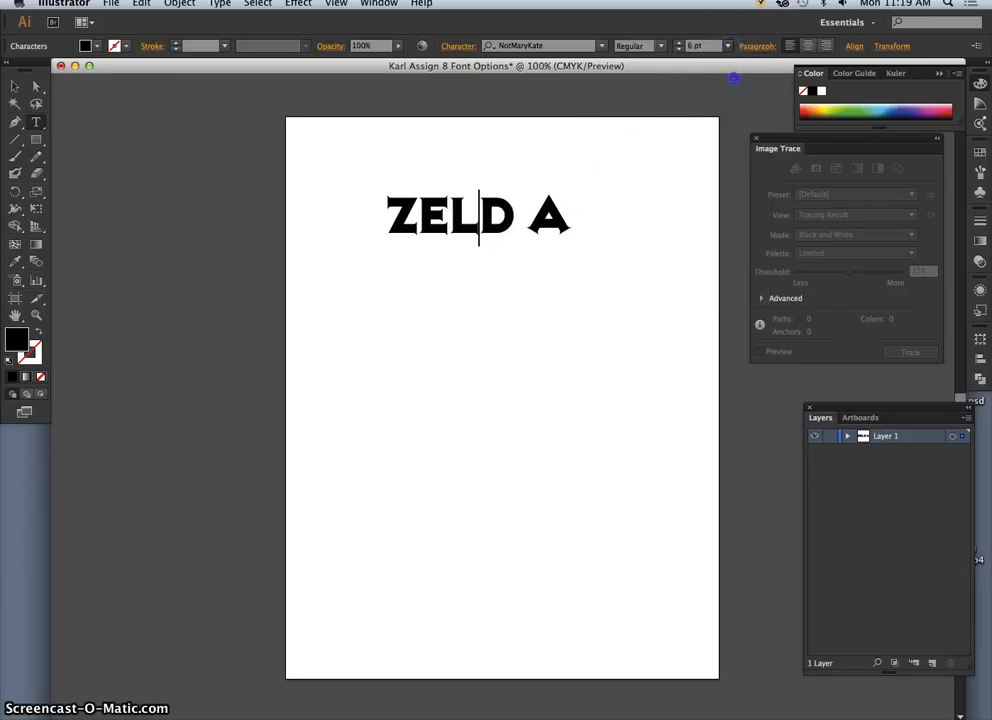
Set the space between the D and the A of ZELDA to 6 pt
{"action": "left_click", "coordinate": [520, 222]}
{"action": "left_click", "coordinate": [720, 48]}
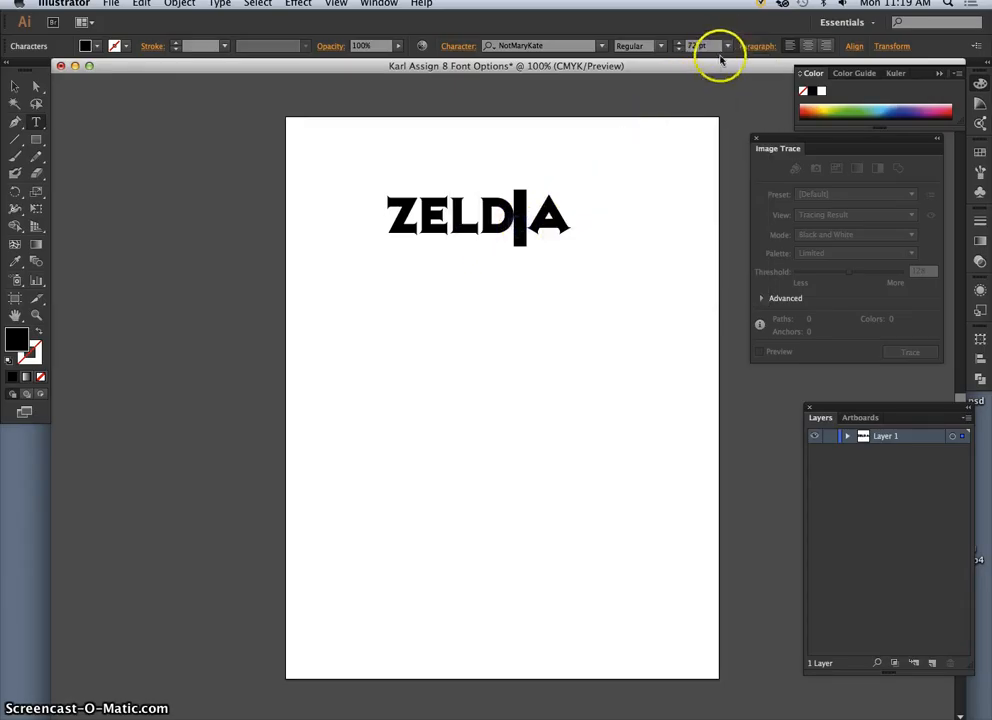
{"action": "left_click", "coordinate": [727, 46]}
{"action": "left_click", "coordinate": [729, 84]}
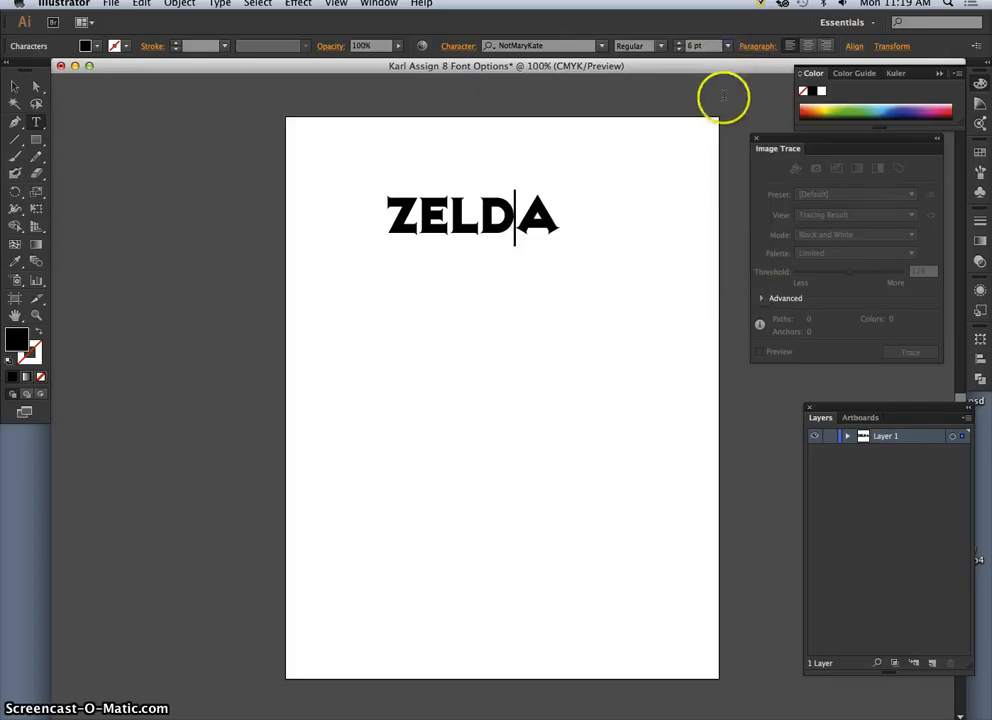
{"action": "left_click", "coordinate": [664, 215]}
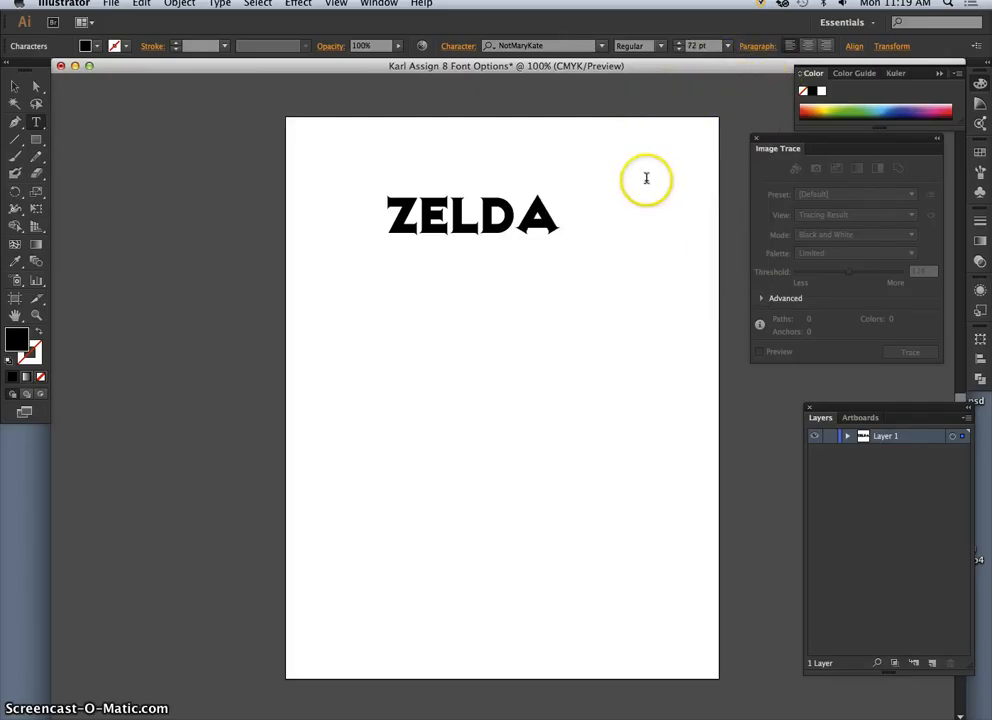
{"action": "left_click_drag", "start_coordinate": [562, 215], "coordinate": [386, 215]}
{"action": "left_click", "coordinate": [426, 275]}
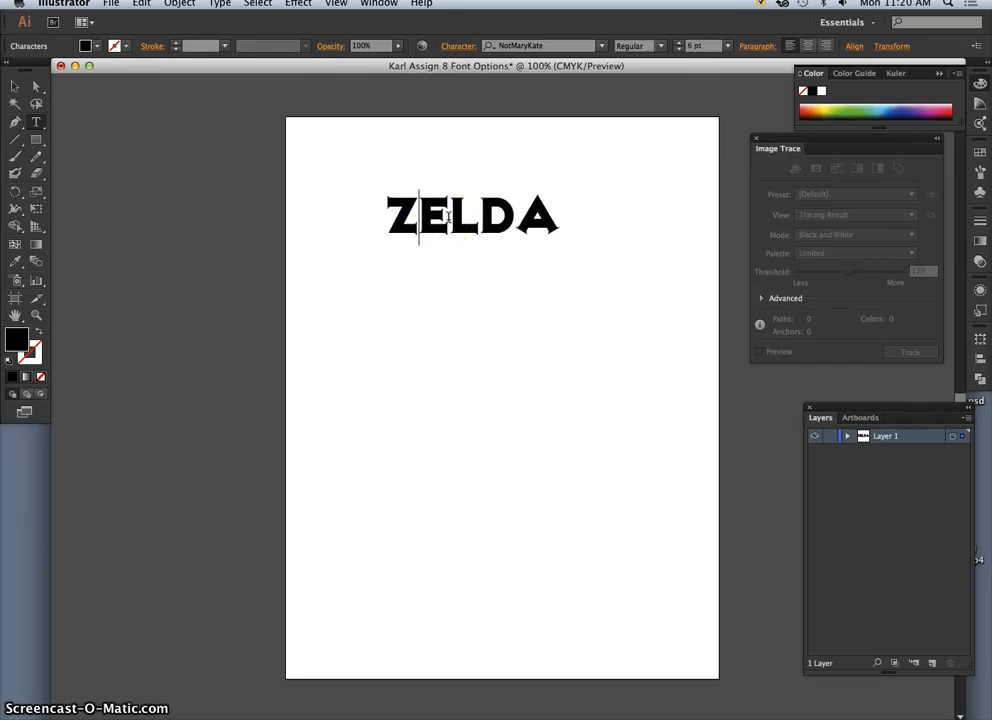
Select the ZELDA text object and stretch it vertically with the Selection tool to make the letters taller
{"action": "left_click", "coordinate": [36, 86]}
{"action": "left_click_drag", "start_coordinate": [405, 184], "coordinate": [360, 203]}
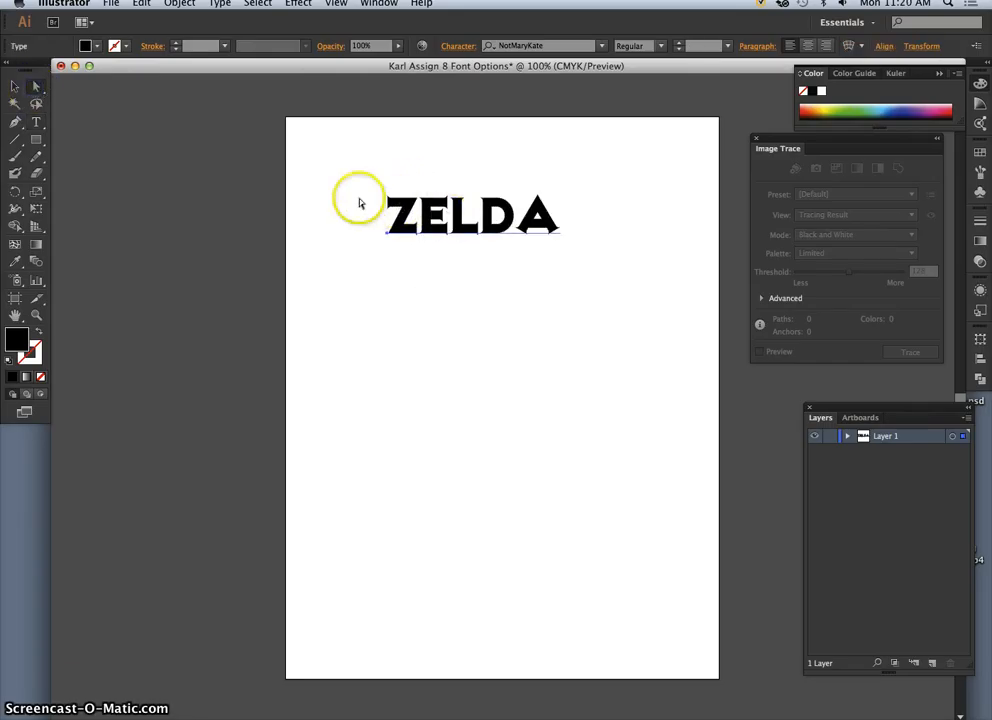
{"action": "left_click", "coordinate": [16, 86]}
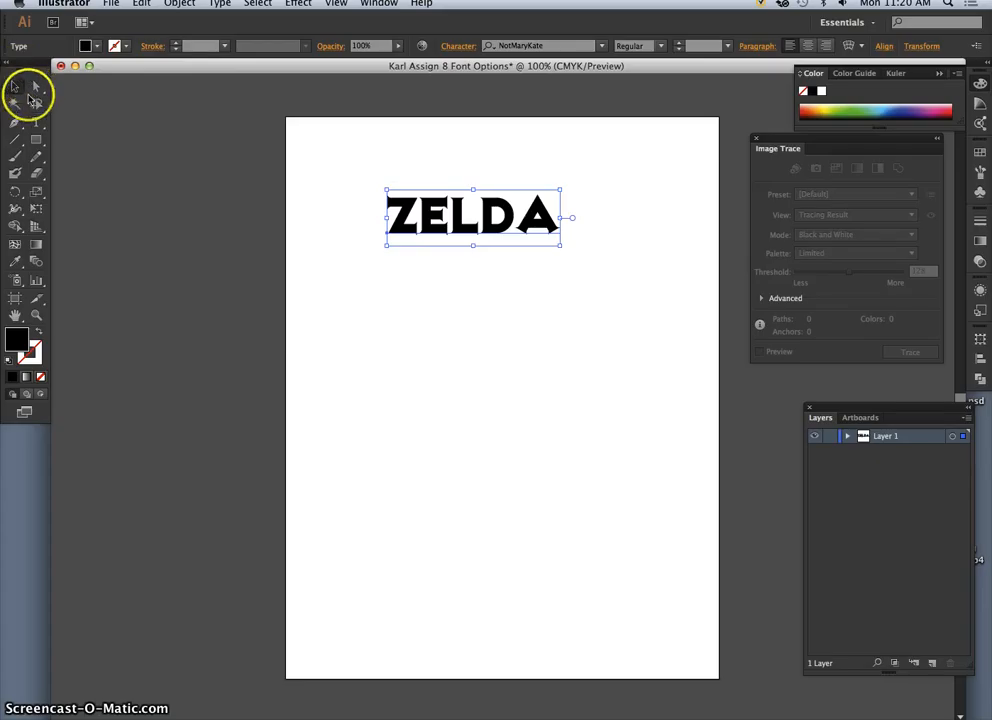
{"action": "mouse_move", "coordinate": [473, 190]}
{"action": "left_mouse_down"}
{"action": "mouse_move", "coordinate": [471, 151]}
{"action": "mouse_move", "coordinate": [471, 166]}
{"action": "left_mouse_up"}
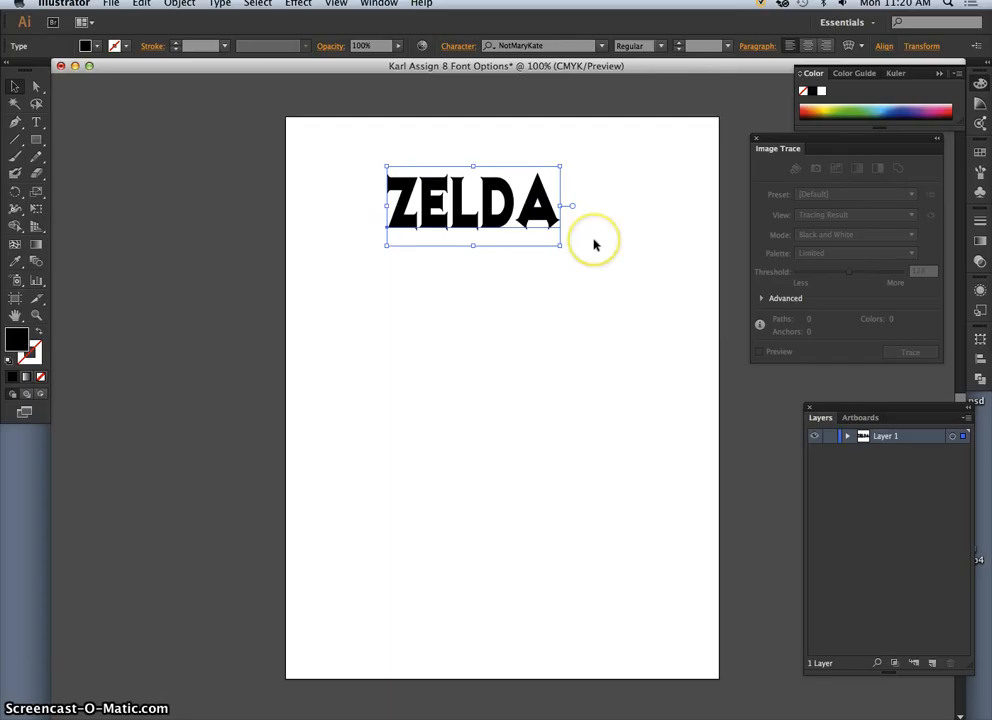
{"action": "mouse_move", "coordinate": [560, 239]}
{"action": "left_mouse_down"}
{"action": "mouse_move", "coordinate": [509, 232]}
{"action": "mouse_move", "coordinate": [520, 225]}
{"action": "mouse_move", "coordinate": [482, 211]}
{"action": "mouse_move", "coordinate": [474, 221]}
{"action": "left_mouse_up"}
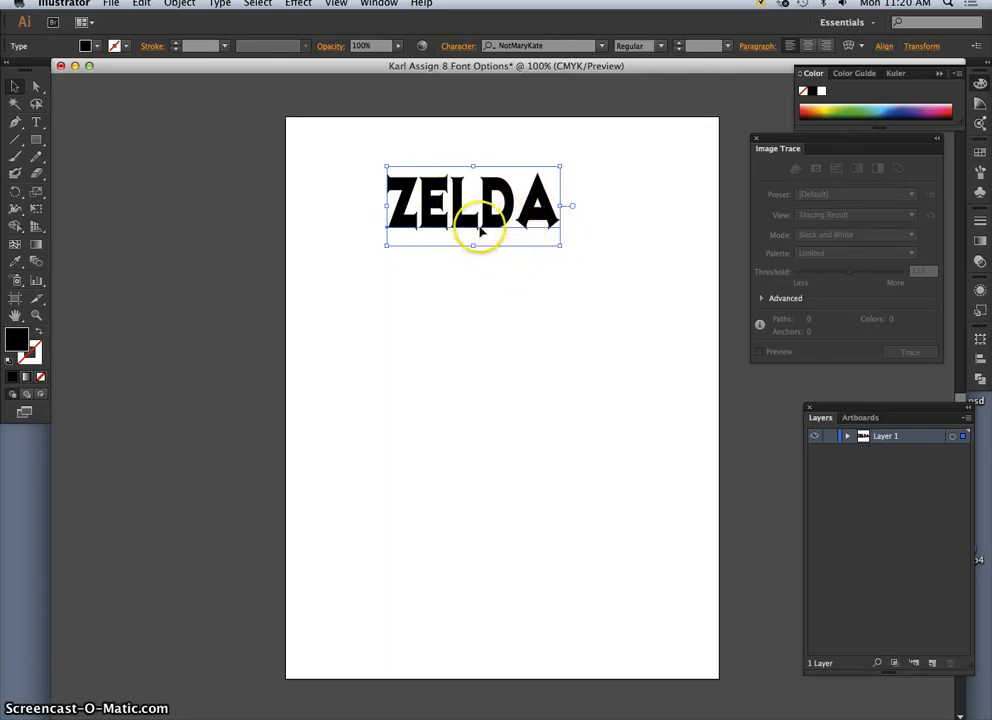
Set the space between the L and the D of ZELDA to 8 pt
{"action": "double_click", "coordinate": [508, 198]}
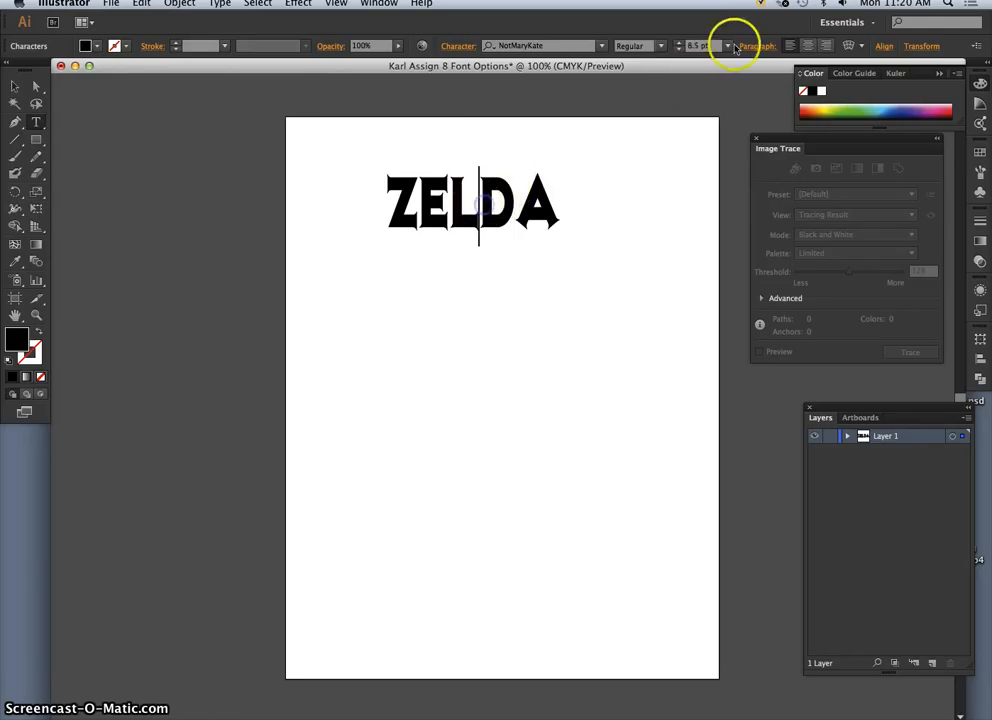
{"action": "left_click", "coordinate": [729, 45]}
{"action": "left_click", "coordinate": [604, 139]}
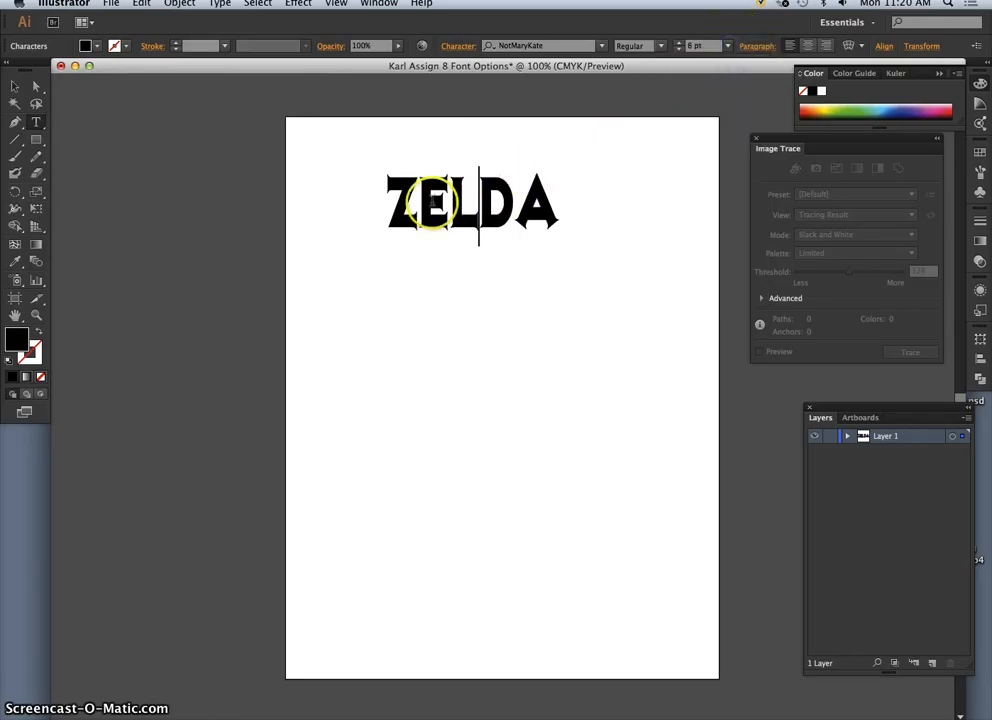
Enter a type size of 102 pt at the gap between the E and the L of ZELDA
{"action": "left_click", "coordinate": [449, 205]}
{"action": "left_click", "coordinate": [698, 45]}
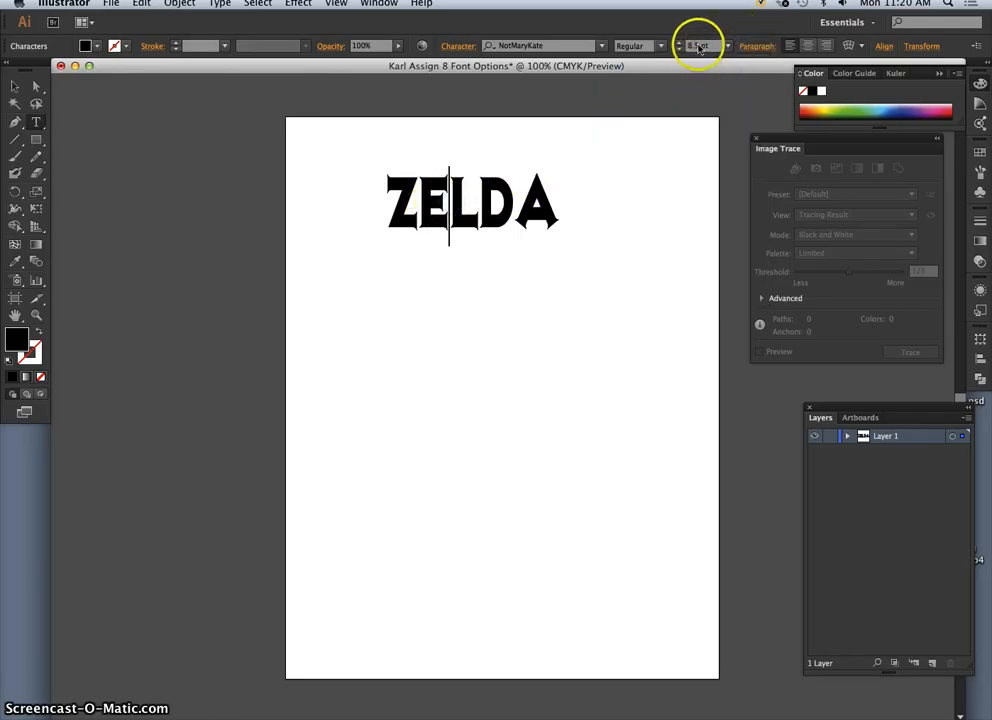
{"action": "type", "text": "102"}
{"action": "key", "text": "Return"}
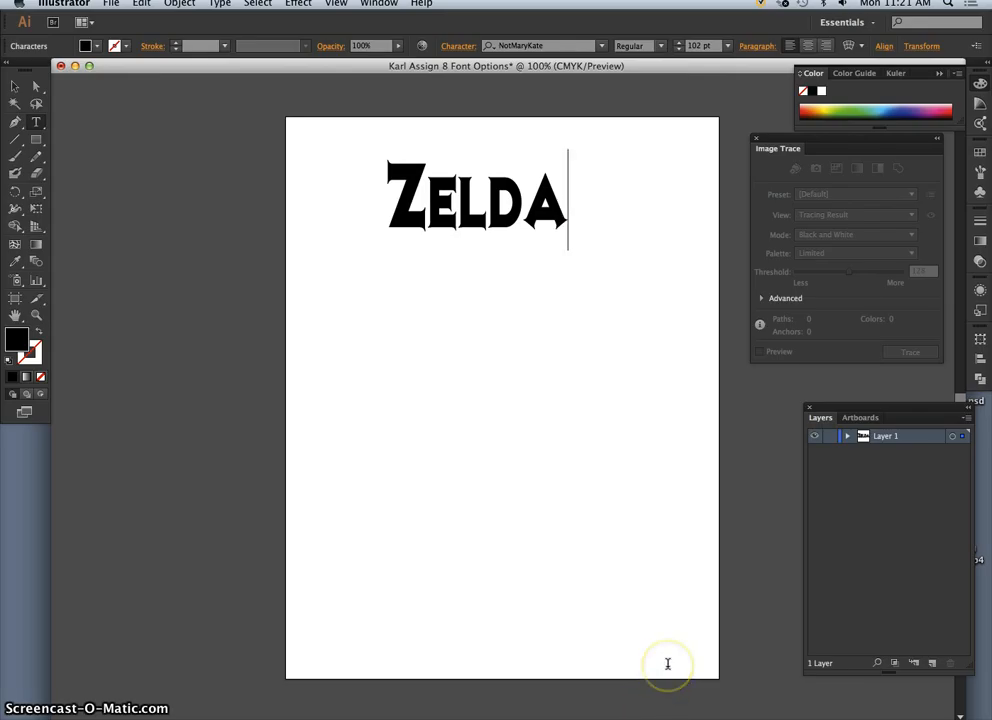
Place the separate 130 pt Z on Layer 2 directly in front of the ELDA letters and deselect it
{"action": "key", "text": "ctrl+Up"}
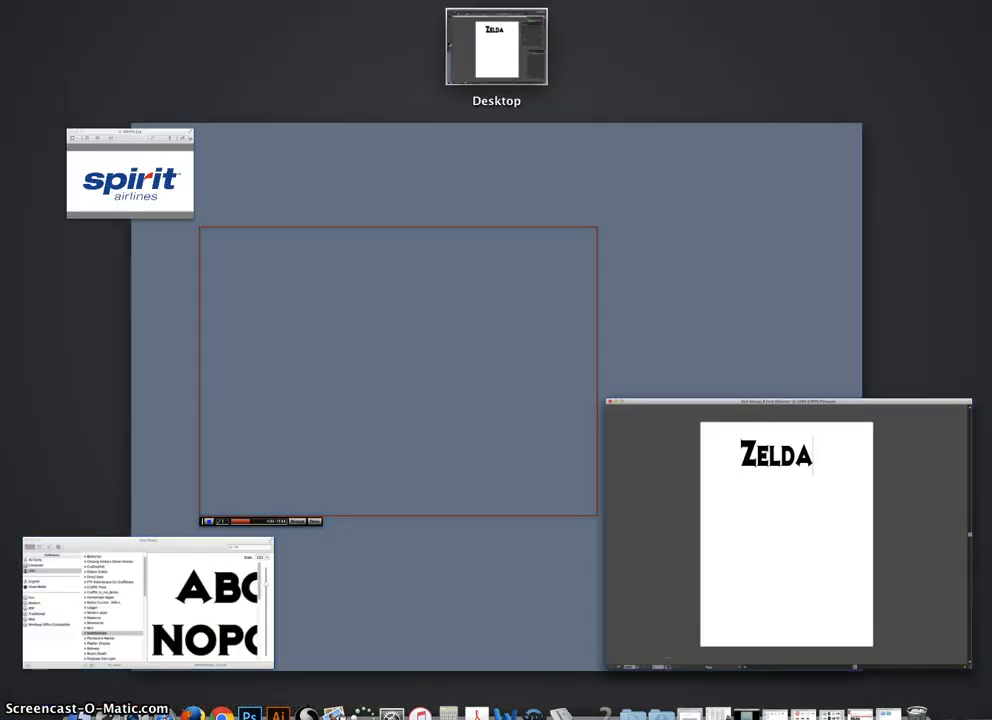
{"action": "left_click_drag", "start_coordinate": [489, 379], "coordinate": [366, 188]}
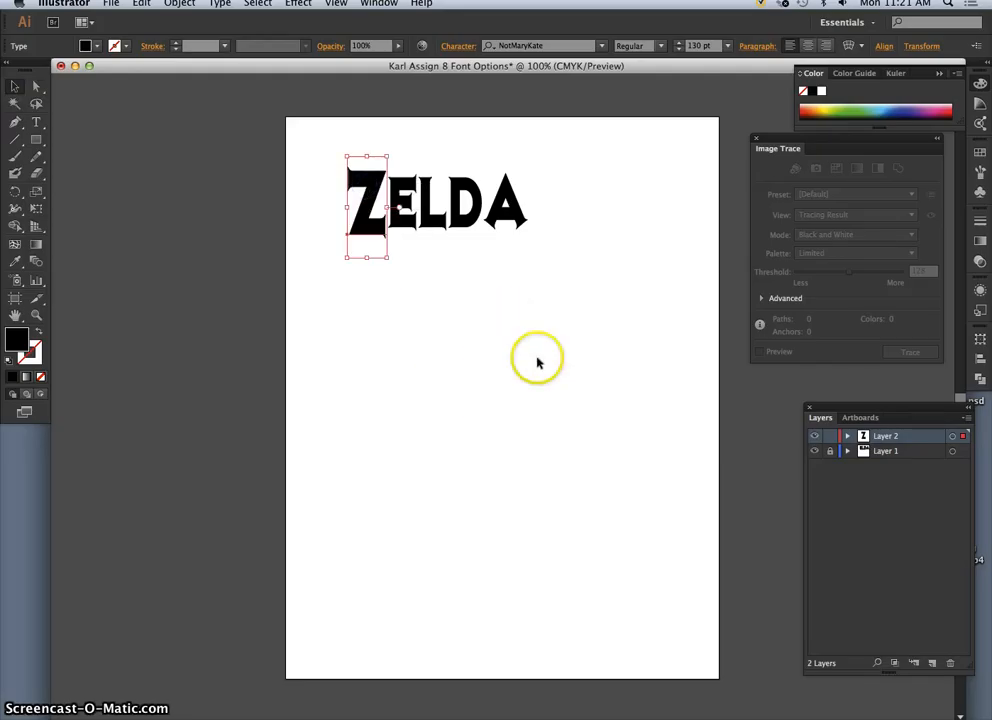
{"action": "left_click", "coordinate": [533, 352]}
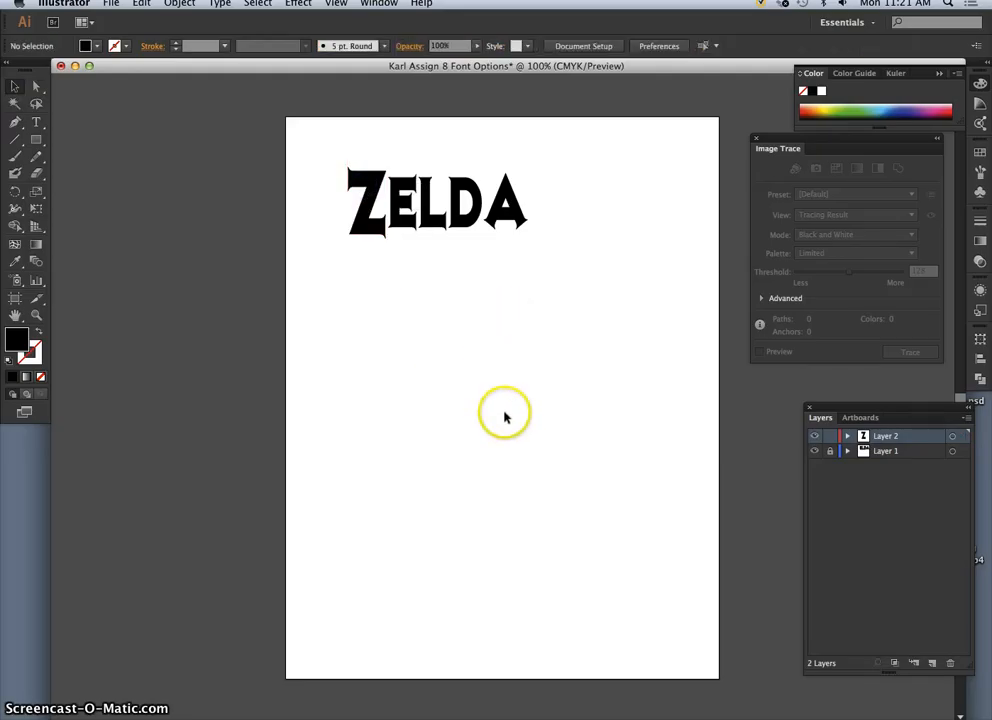
Unlock Layer 1, target its ELDA text and place the text cursor between the D and the A
{"action": "left_click", "coordinate": [499, 215]}
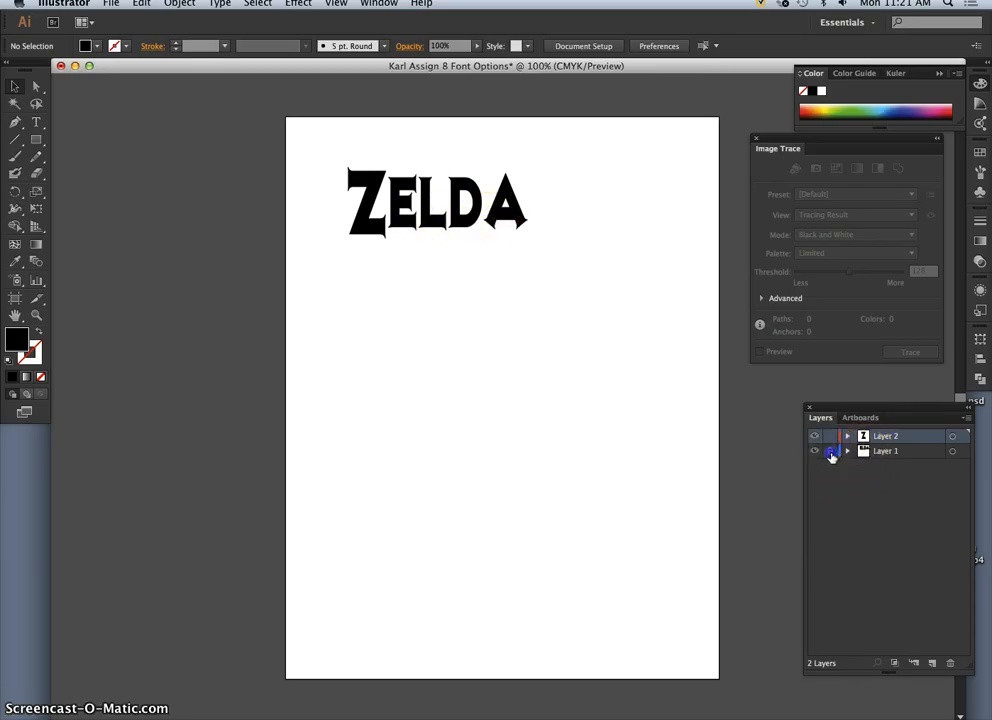
{"action": "left_click", "coordinate": [953, 451]}
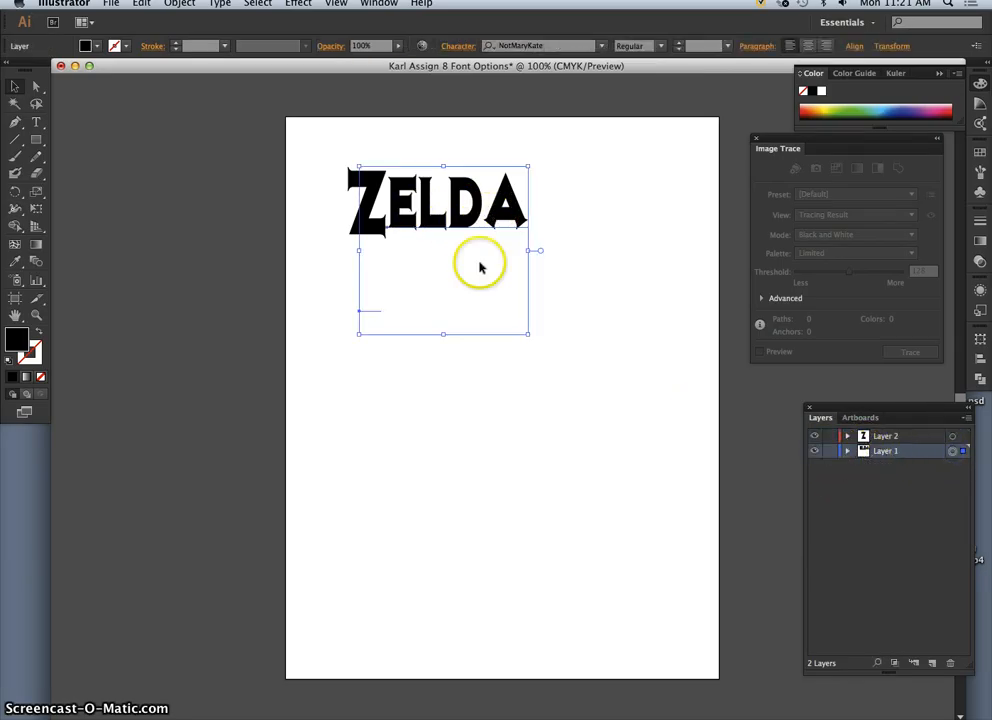
{"action": "left_click", "coordinate": [36, 125]}
{"action": "left_click", "coordinate": [529, 234]}
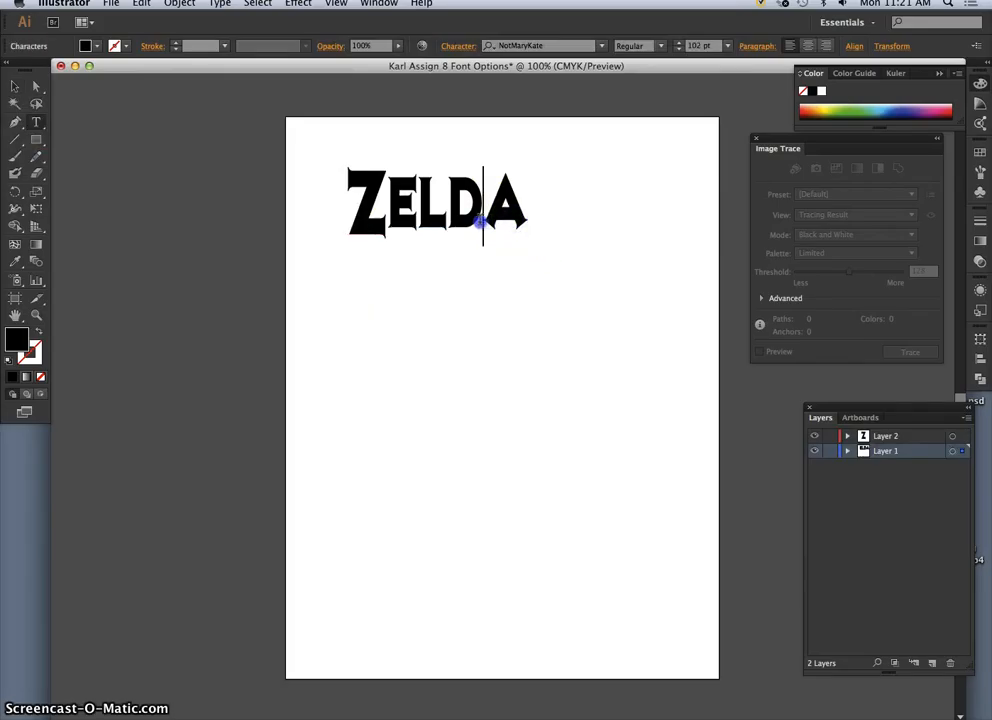
Try moving the A of ZELDA closer to the D and undo the spacing change
{"action": "key", "text": "alt+Left"}
{"action": "key", "text": "alt+Left"}
{"action": "key", "text": "alt+Left"}
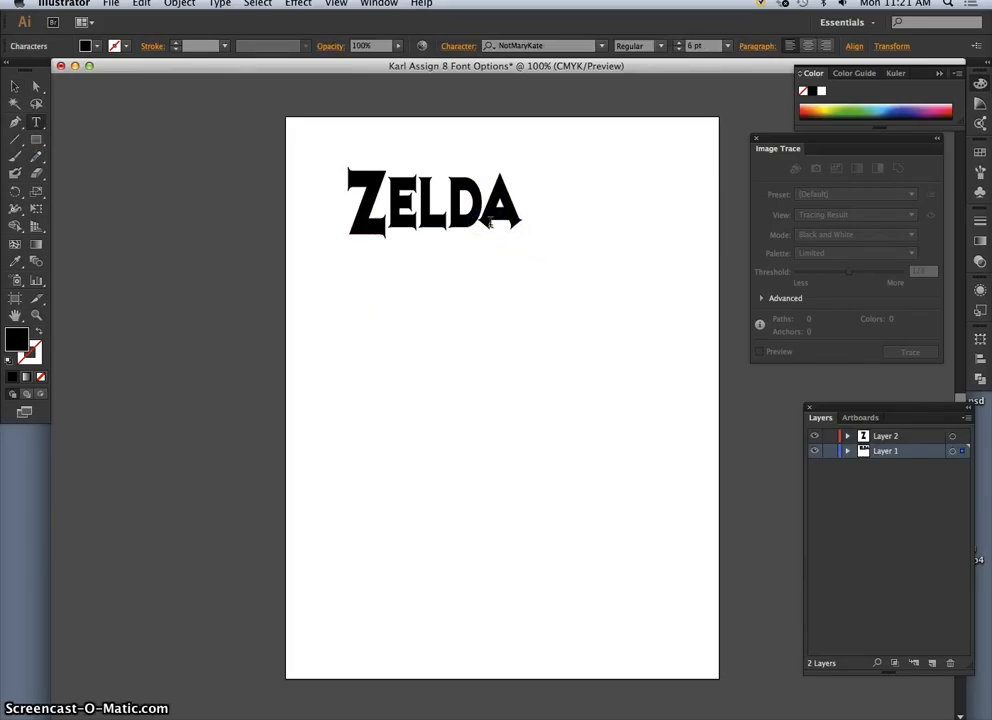
{"action": "key", "text": "super+z"}
Reduce the wide space between the D and the A of ZELDA to 3 pt
{"action": "left_click", "coordinate": [494, 222]}
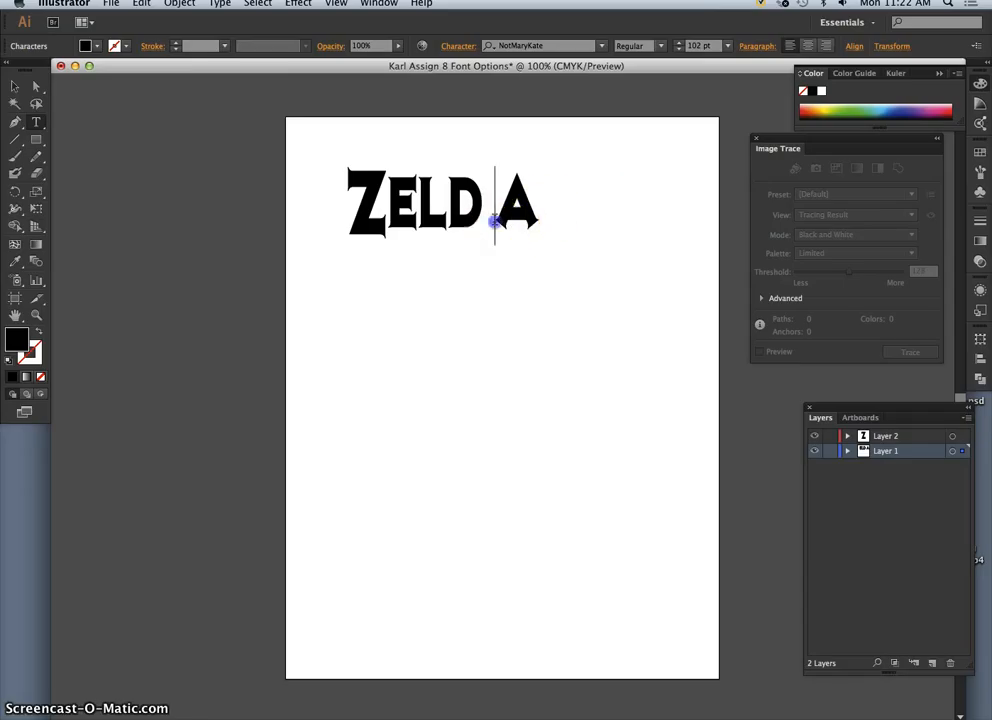
{"action": "left_click", "coordinate": [729, 47]}
{"action": "left_click", "coordinate": [700, 48]}
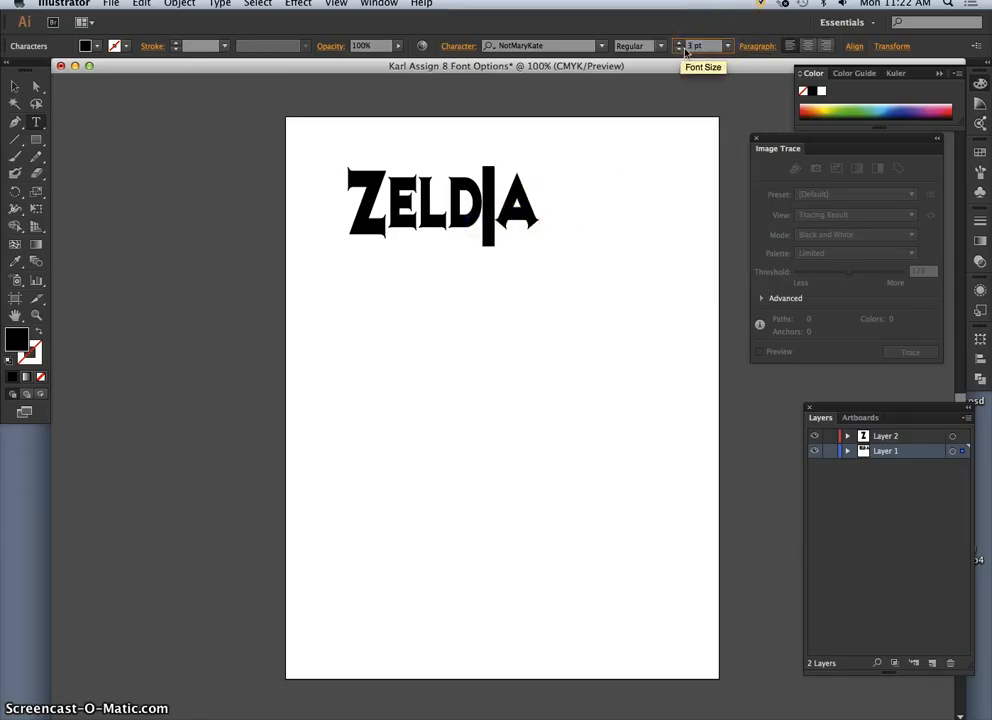
{"action": "left_click", "coordinate": [491, 221]}
{"action": "left_click_drag", "start_coordinate": [491, 223], "coordinate": [540, 228]}
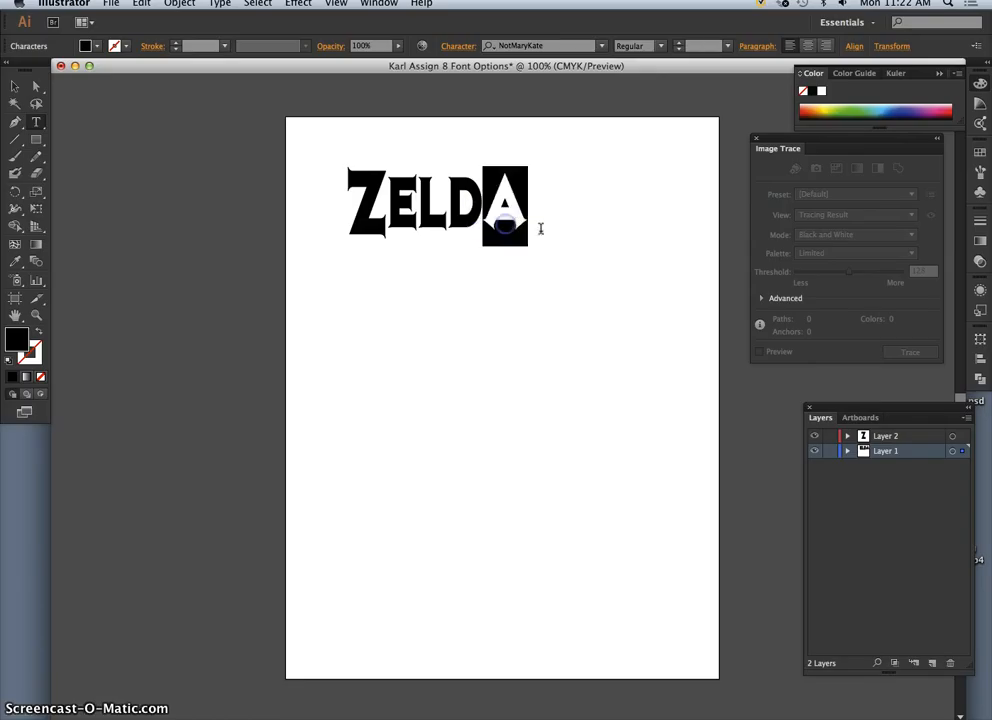
{"action": "left_click", "coordinate": [576, 238]}
{"action": "left_click", "coordinate": [480, 229]}
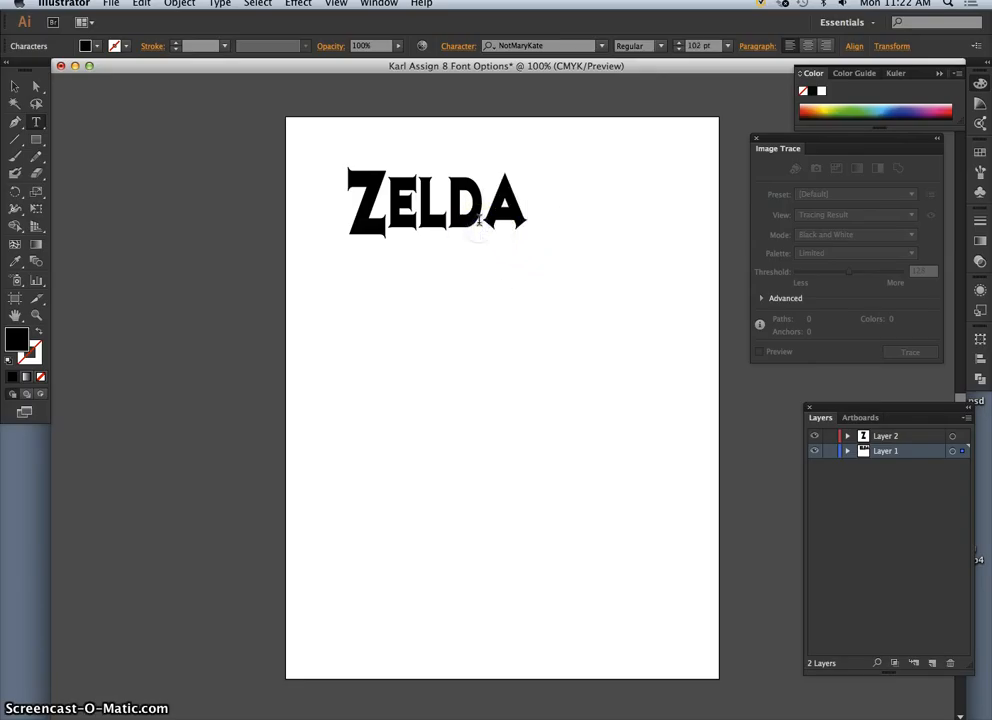
{"action": "left_click_drag", "start_coordinate": [480, 226], "coordinate": [464, 222]}
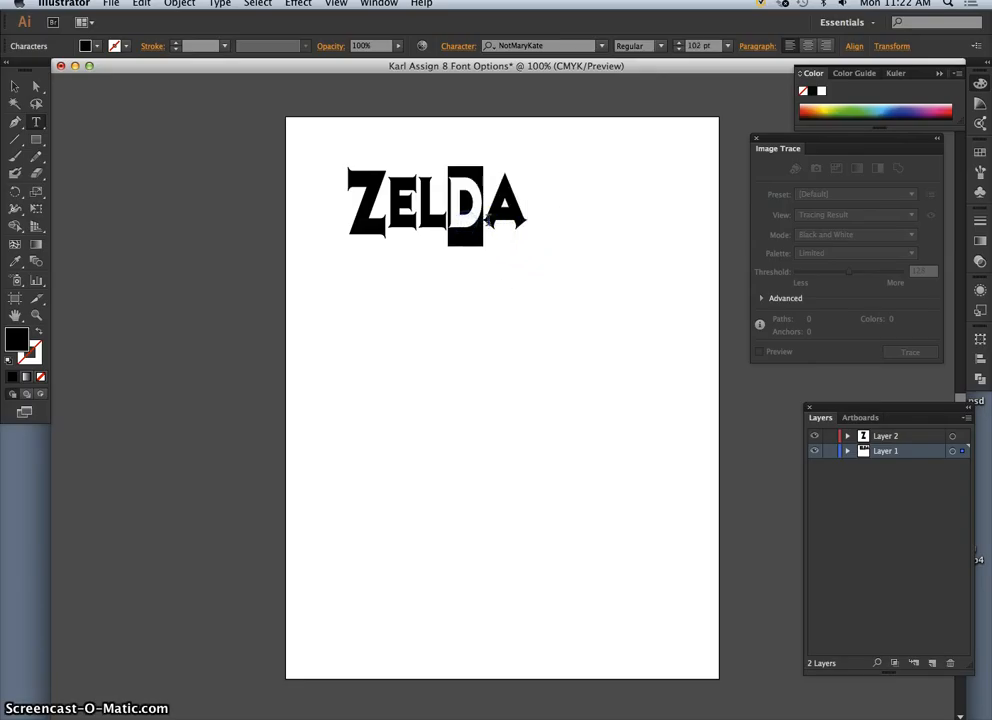
{"action": "left_click", "coordinate": [484, 208]}
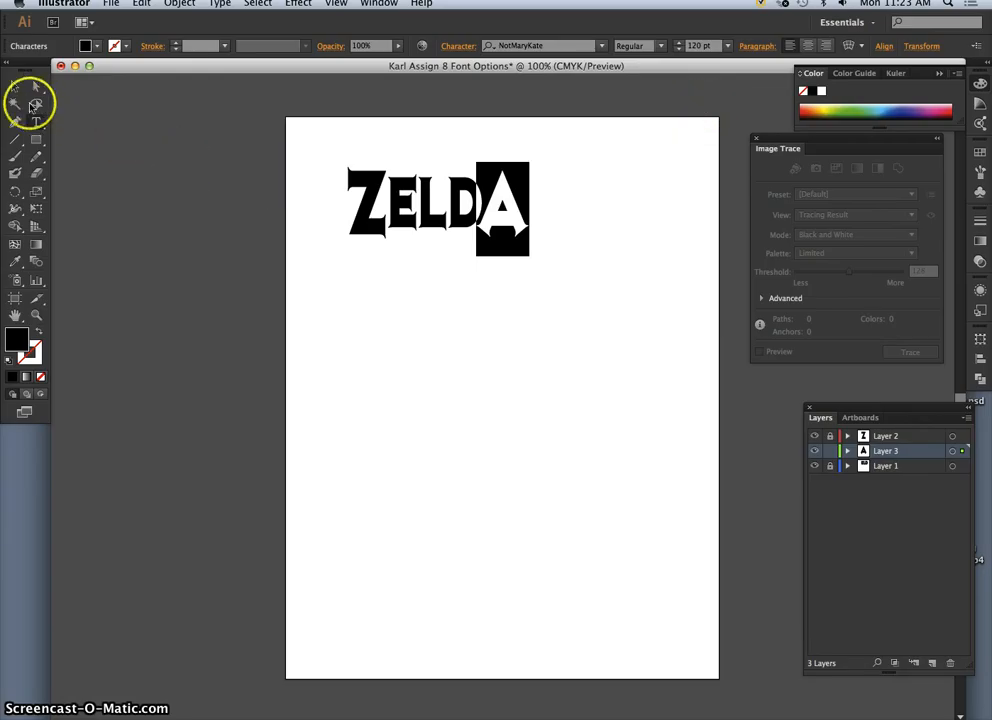
Select the separate 120 pt A on Layer 3 as an object with the Selection tool
{"action": "left_click", "coordinate": [15, 88]}
{"action": "left_click", "coordinate": [505, 215]}
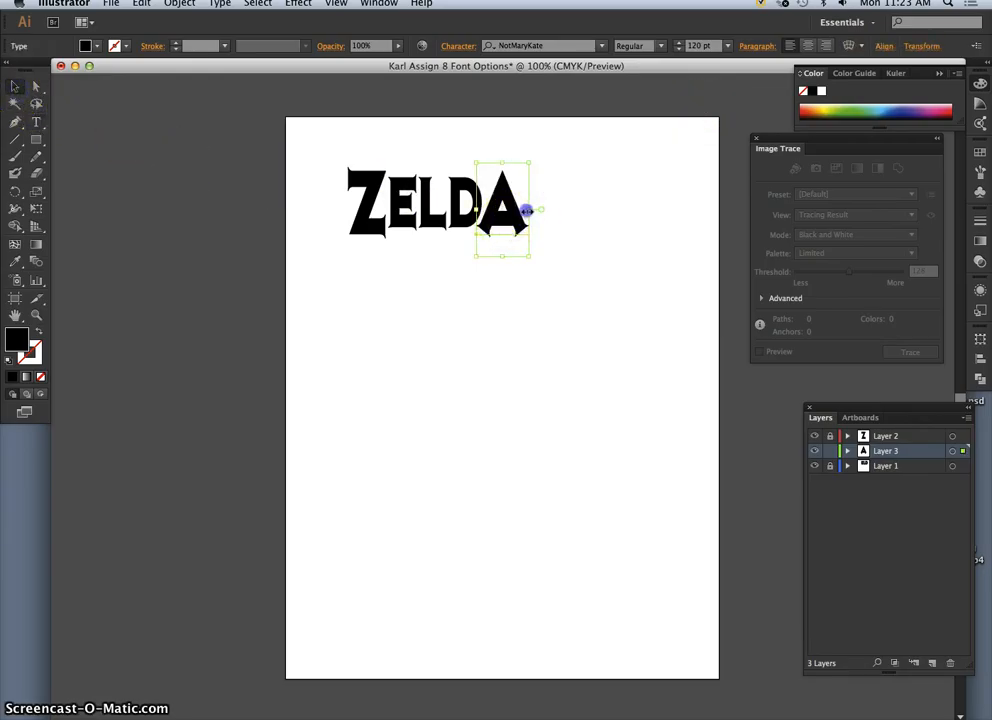